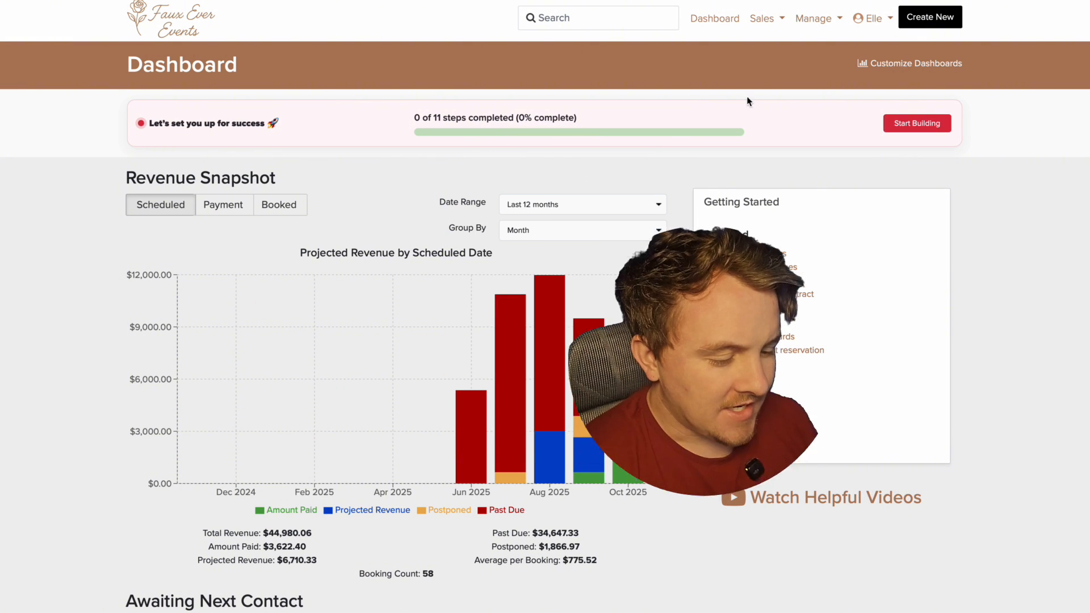
# Open the Add-ons management page and review the add-ons in the Extras, Props and Bartending Extras categories.
pyautogui.click(820, 16)
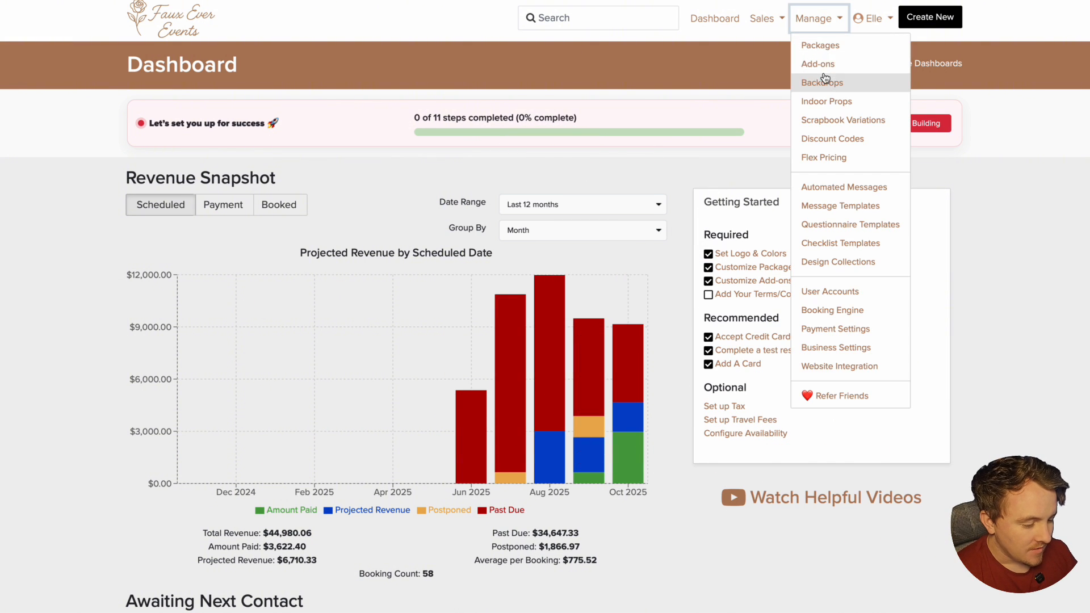
pyautogui.click(824, 65)
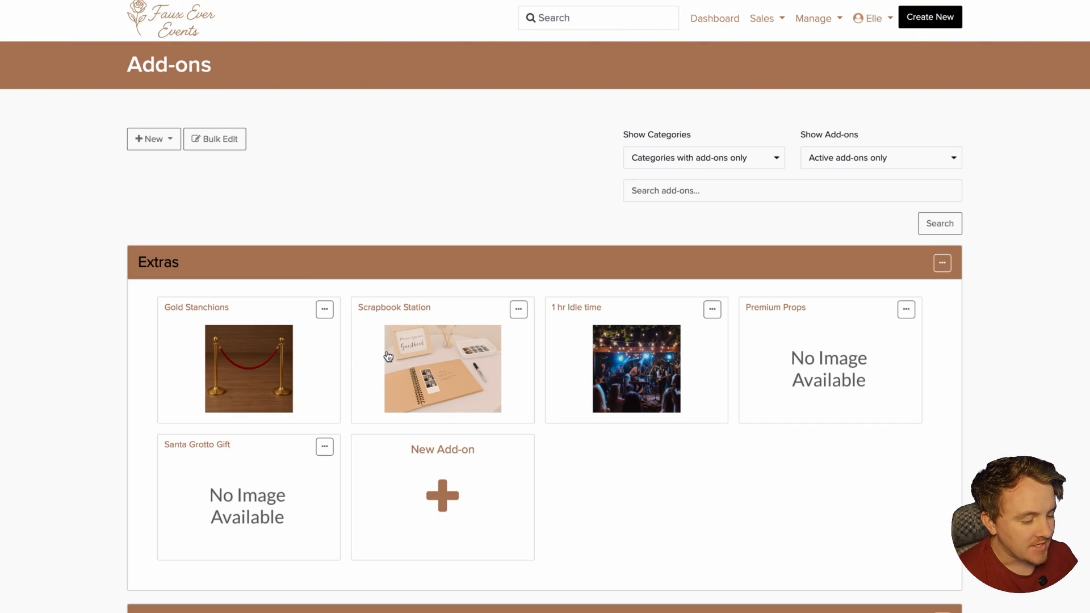
pyautogui.scroll(-10, 359, 368)
pyautogui.scroll(10, 361, 369)
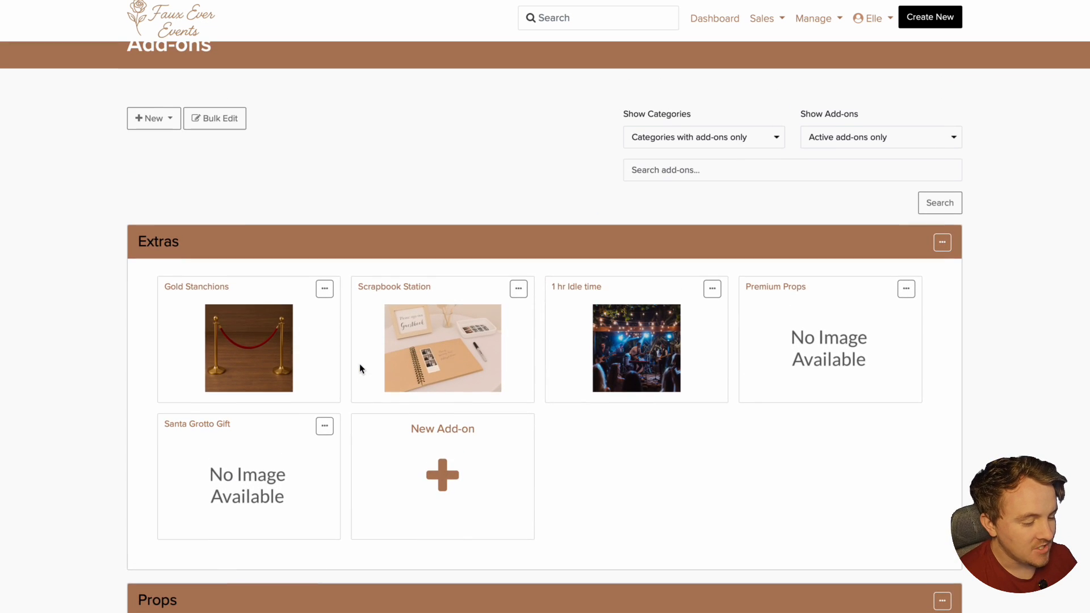
pyautogui.scroll(-4, 360, 368)
pyautogui.scroll(-4, 361, 368)
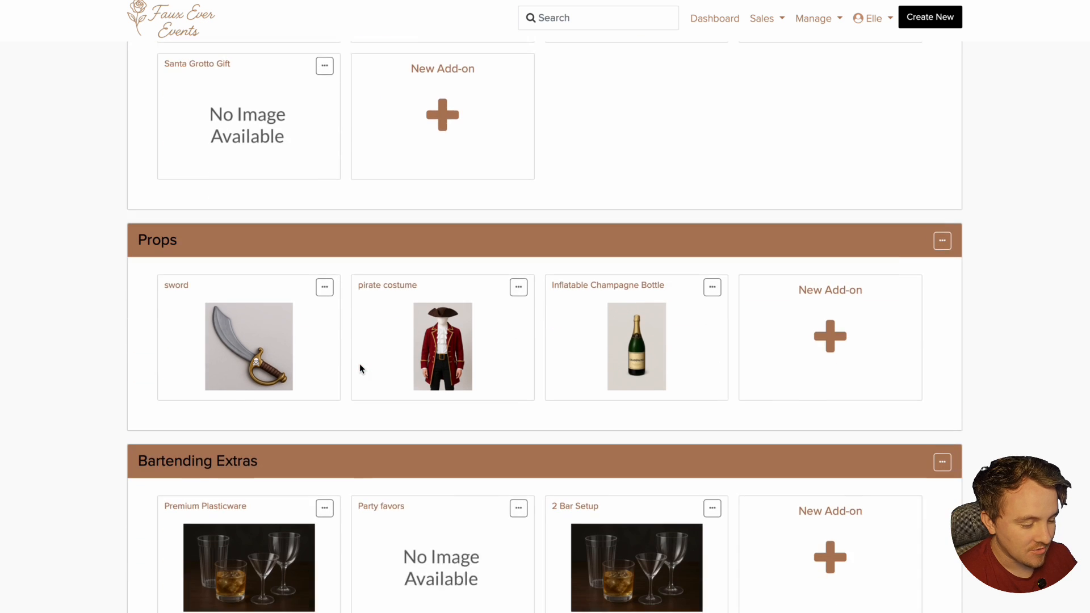
pyautogui.scroll(4, 360, 368)
pyautogui.scroll(2, 360, 365)
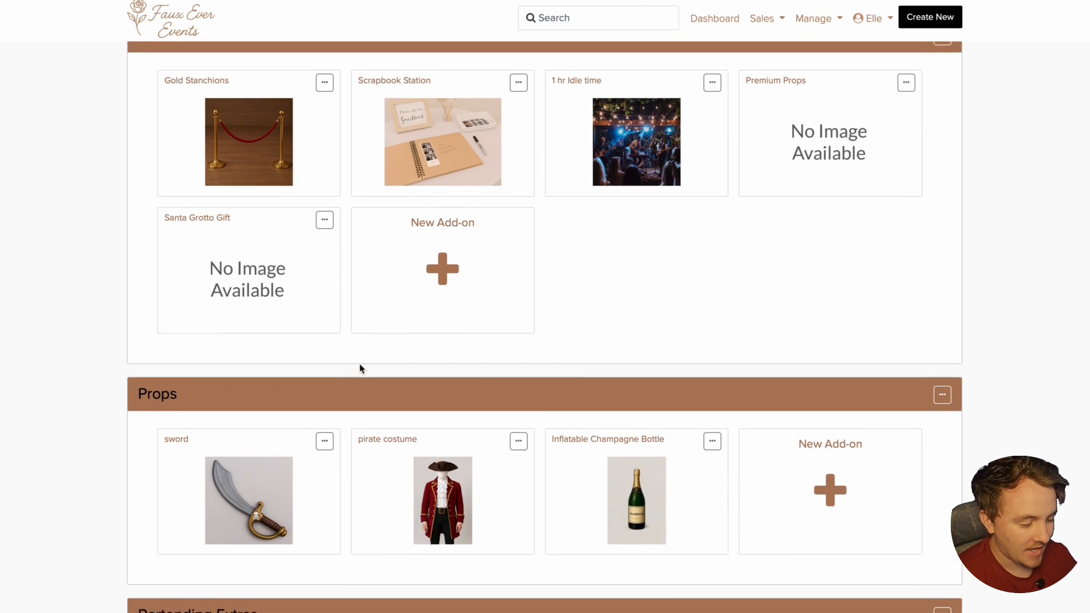
pyautogui.scroll(1, 360, 369)
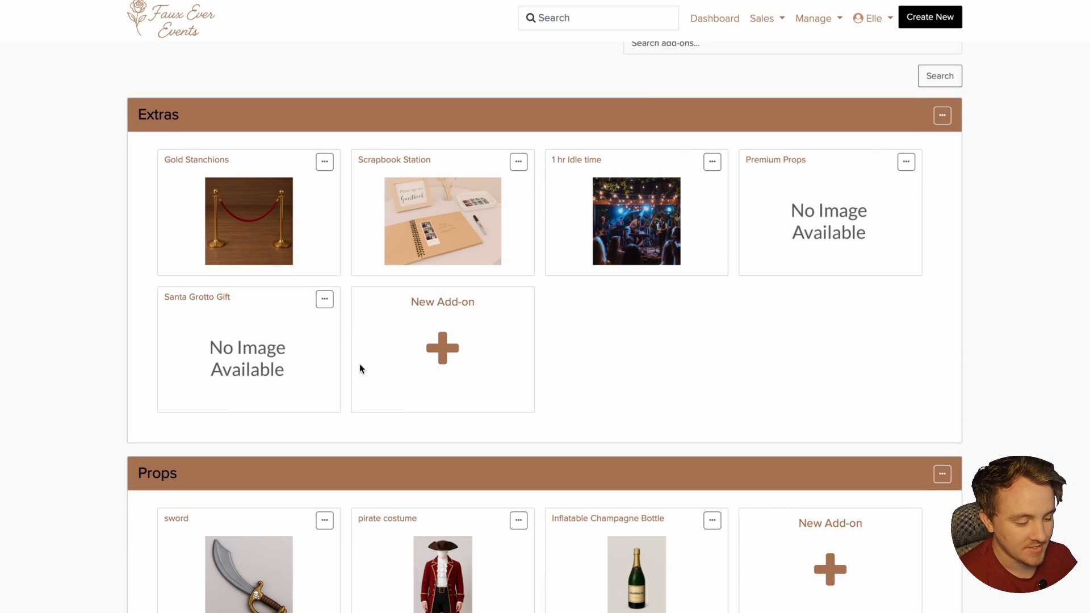
pyautogui.scroll(-6, 359, 368)
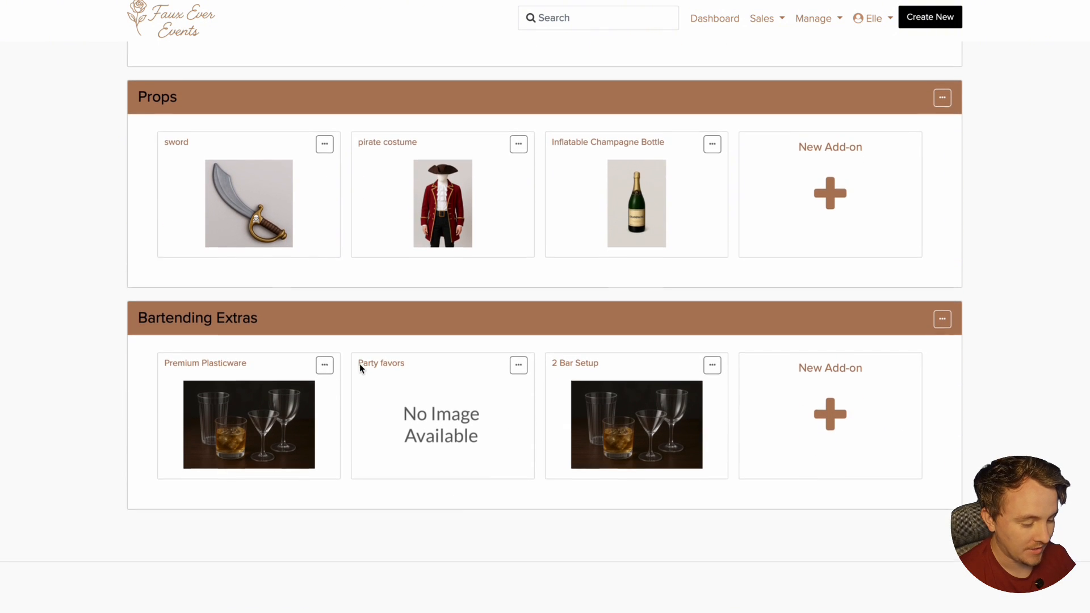
pyautogui.scroll(8, 361, 369)
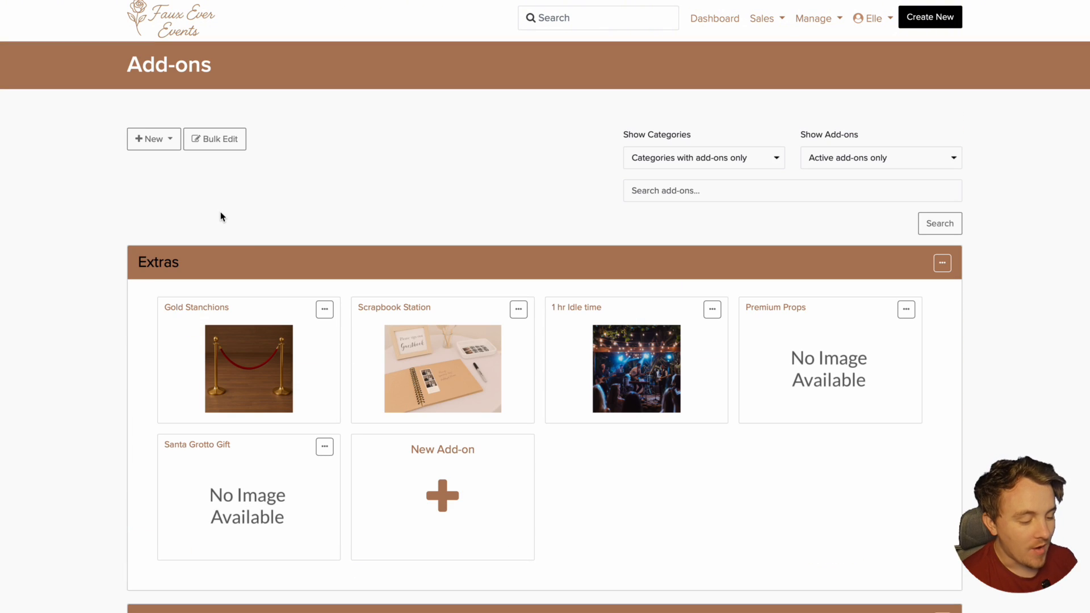
# Create a new add-on and name it "1 Hour Idle Time".
pyautogui.click(152, 138)
pyautogui.click(165, 163)
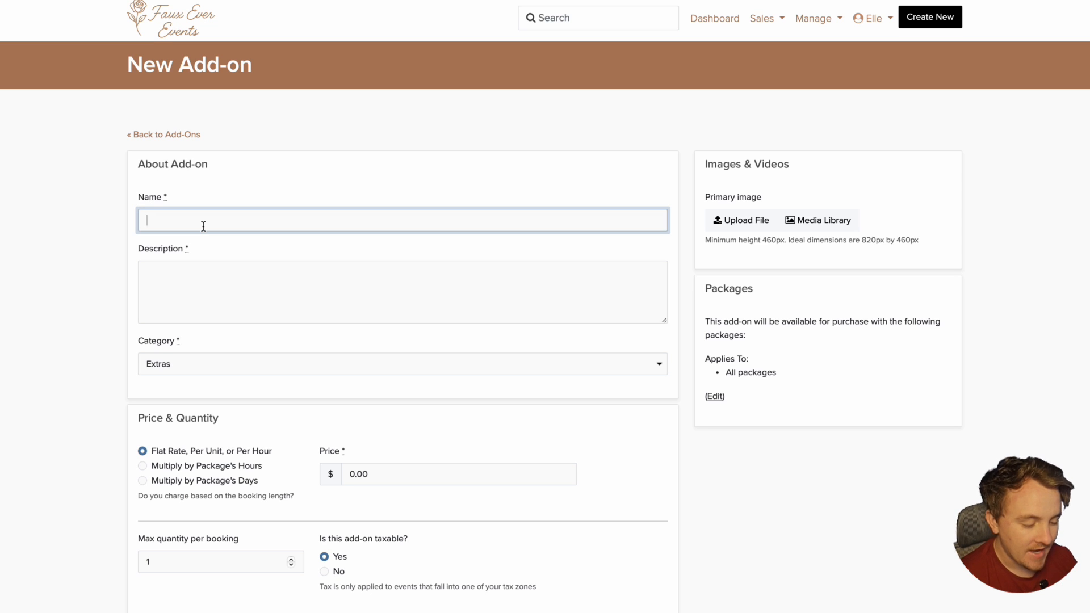
pyautogui.write('Ne')
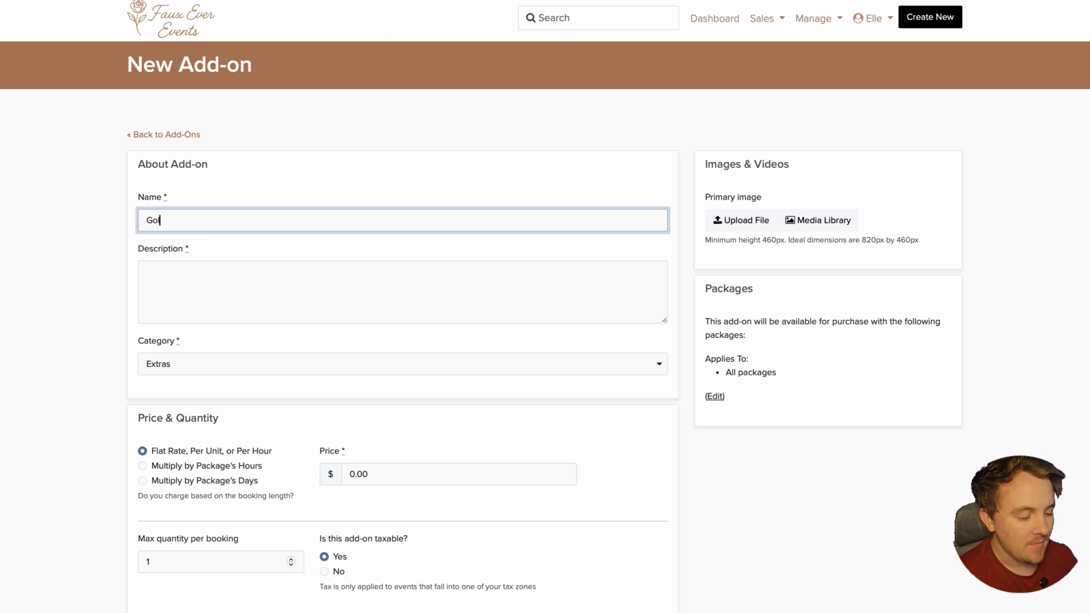
pyautogui.press('BackSpace')
pyautogui.press('BackSpace')
pyautogui.write('1 h')
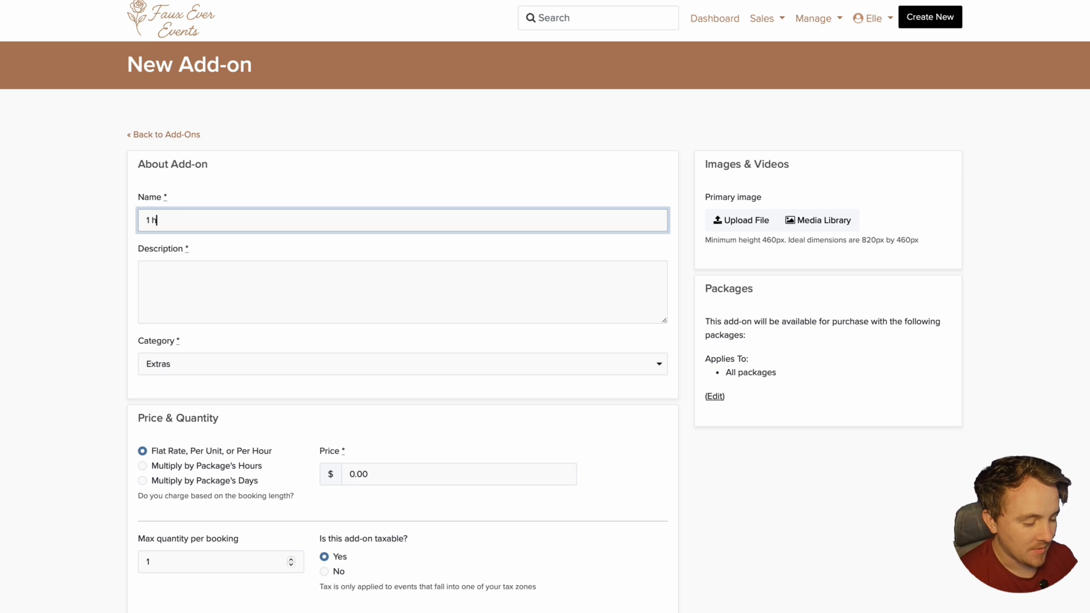
pyautogui.write('our Idle ')
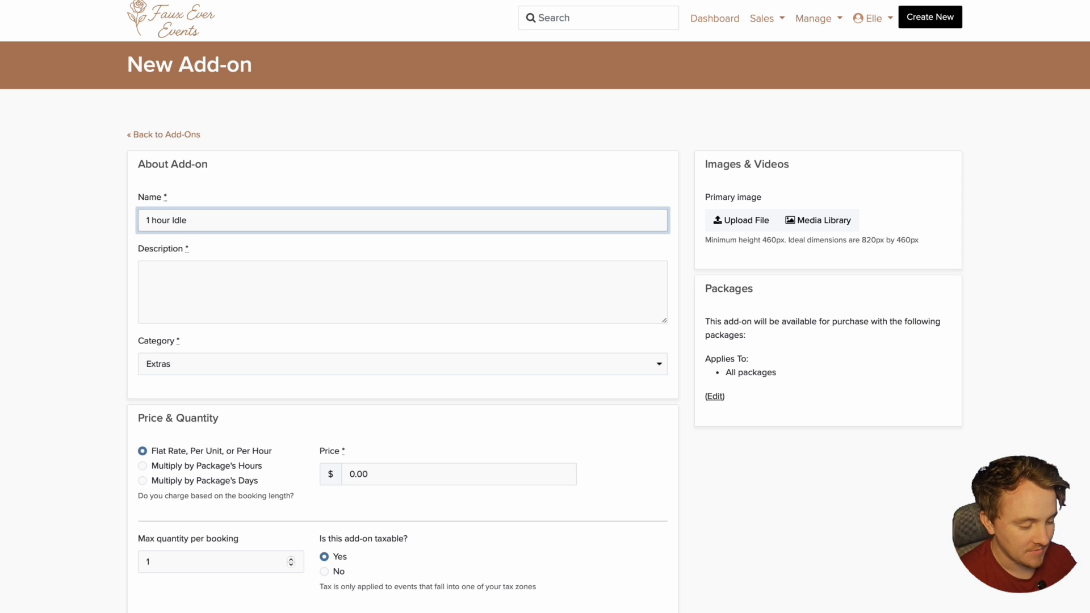
pyautogui.write('Time')
pyautogui.click(150, 220)
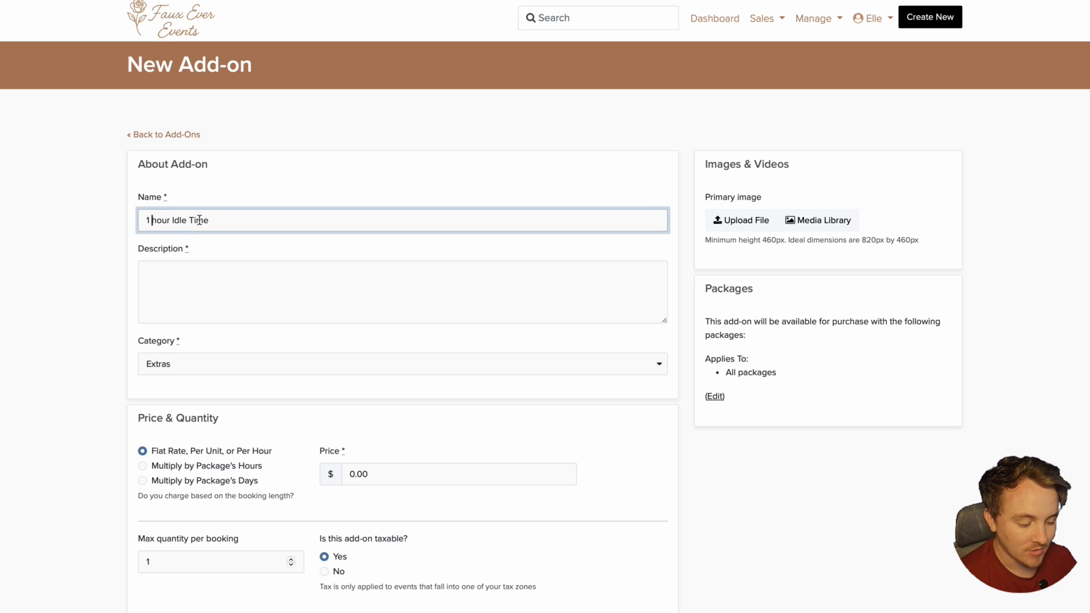
pyautogui.press('Delete')
pyautogui.write('H')
# Describe the add-on as "This is a 1 hour idle time" and assign it to the Bartending Extras category.
pyautogui.click(211, 276)
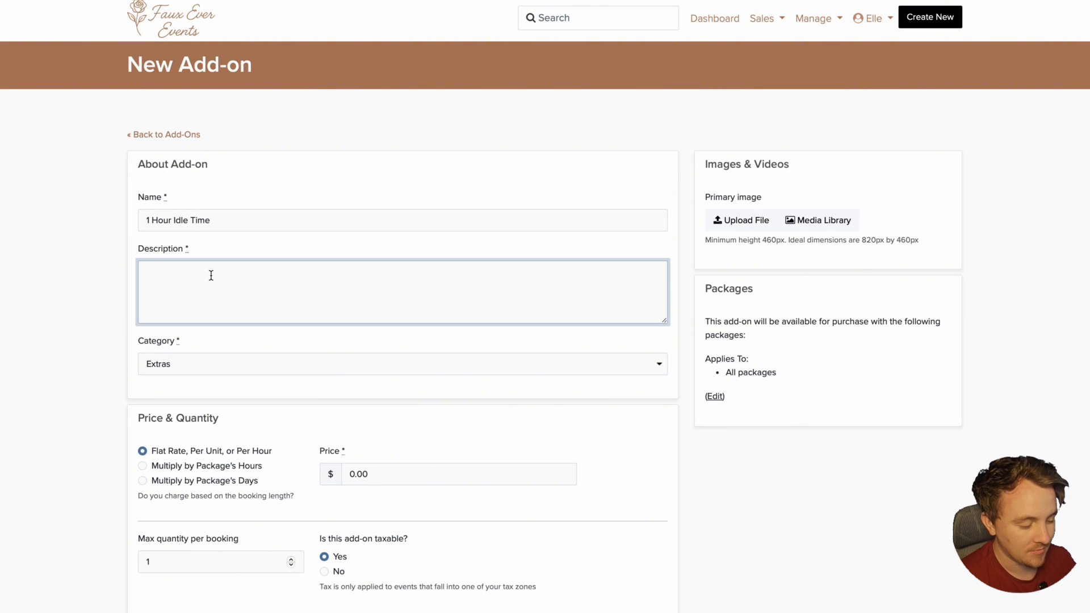
pyautogui.write('This is a 1 hour idle time')
pyautogui.click(245, 367)
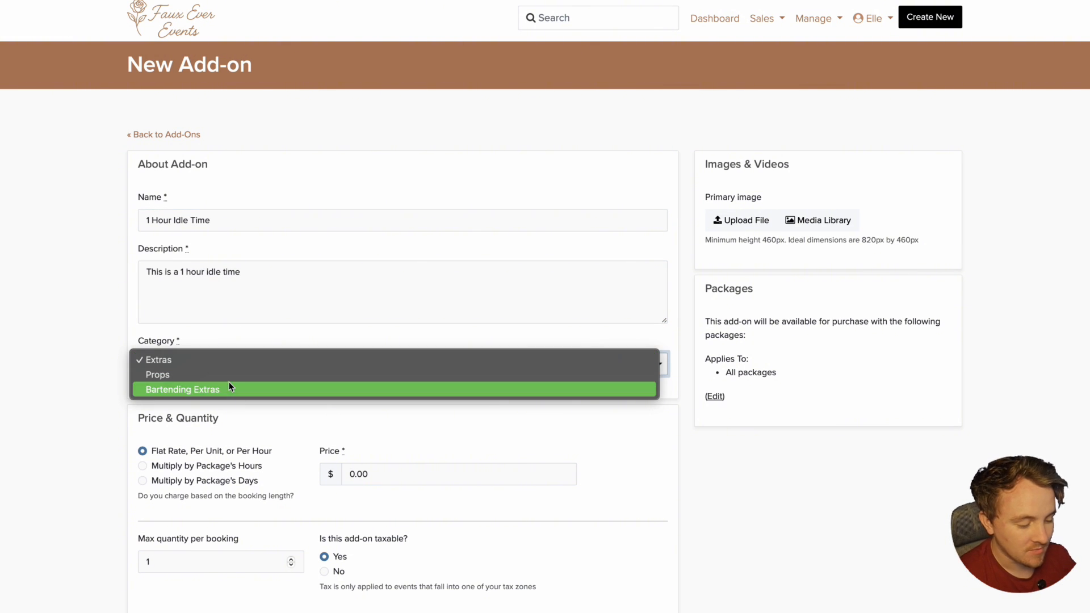
pyautogui.press('Escape')
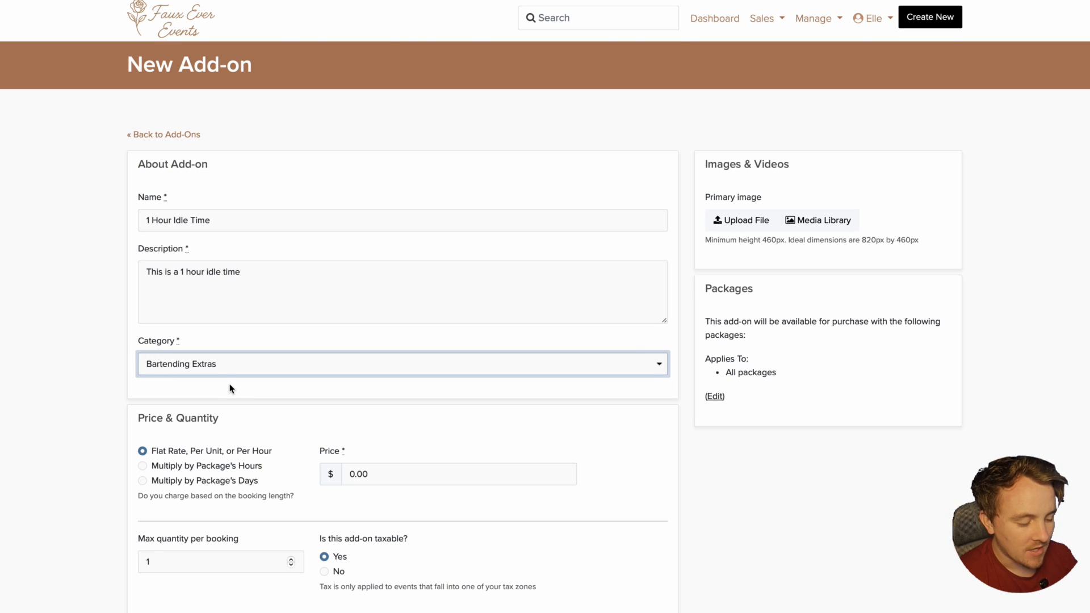
# Price the add-on at $150 using the Flat Rate, Per Unit, or Per Hour option.
pyautogui.scroll(-3, 240, 418)
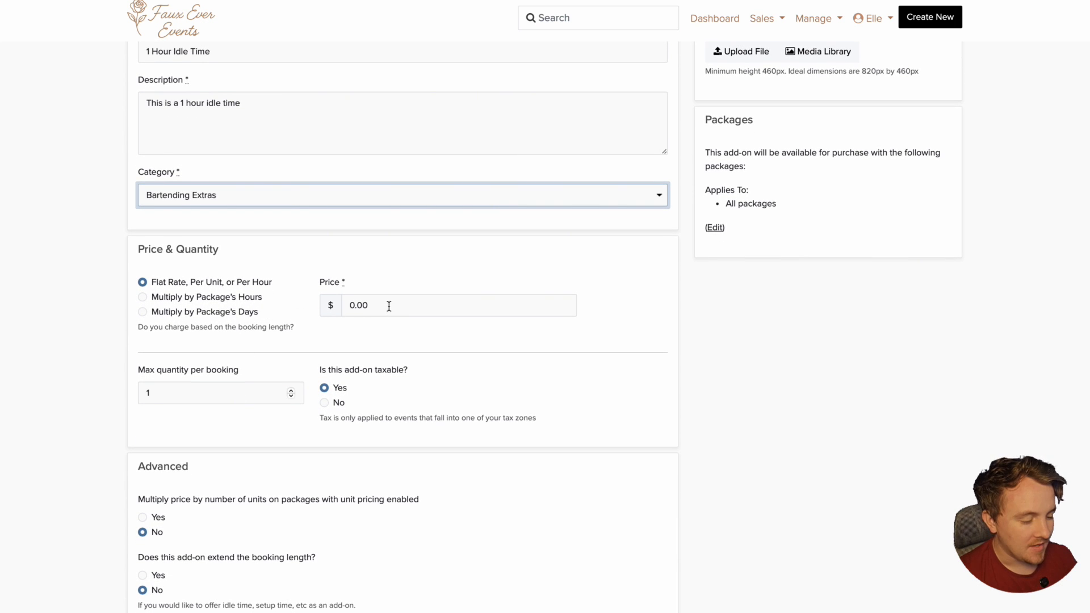
pyautogui.click(150, 299)
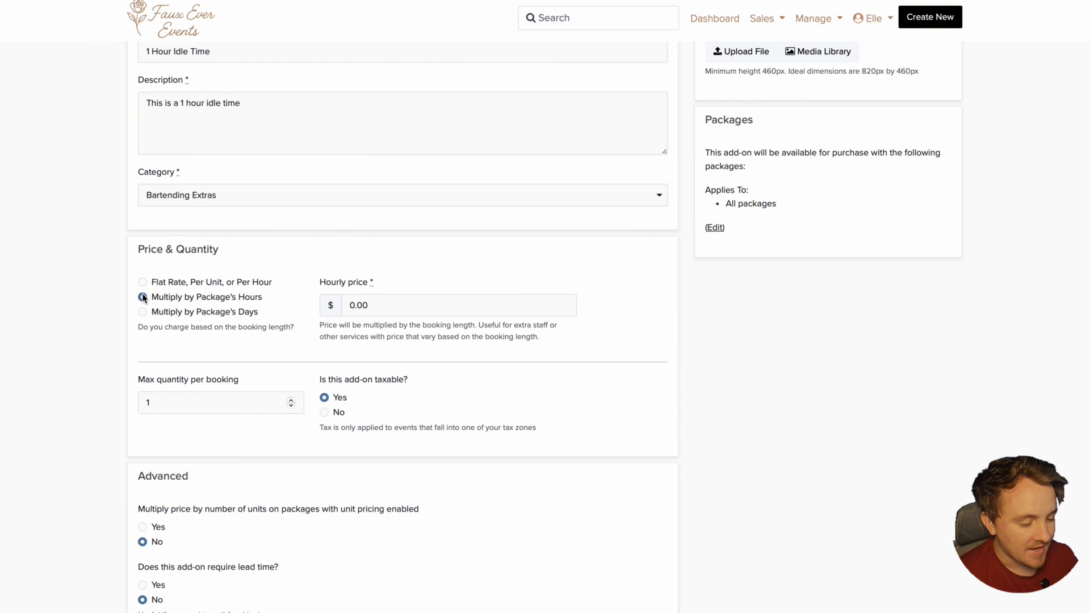
pyautogui.click(143, 312)
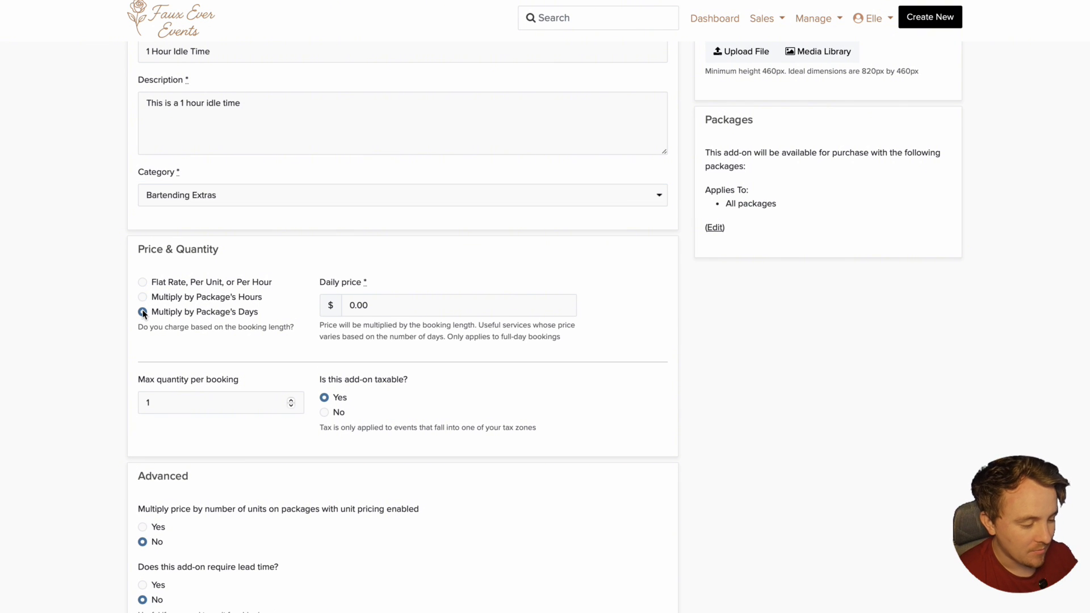
pyautogui.click(143, 282)
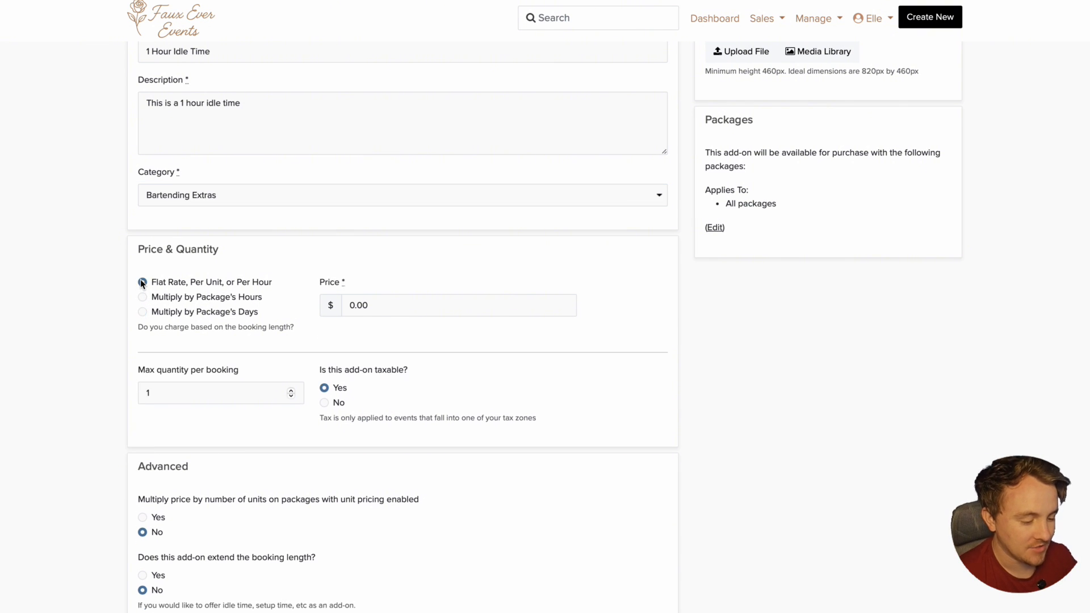
pyautogui.click(384, 305)
pyautogui.write('150')
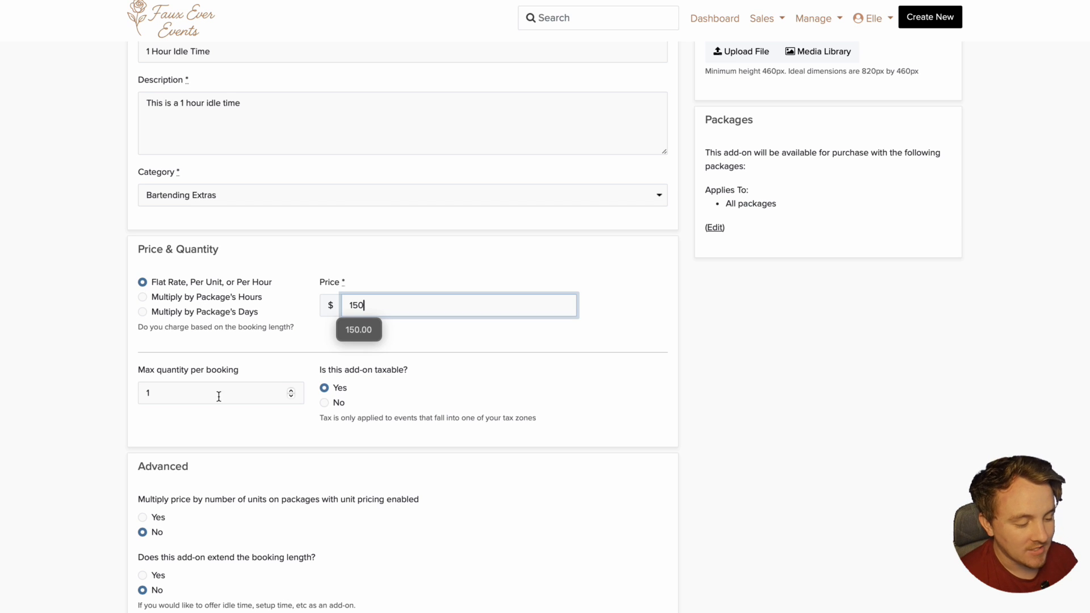
pyautogui.click(385, 394)
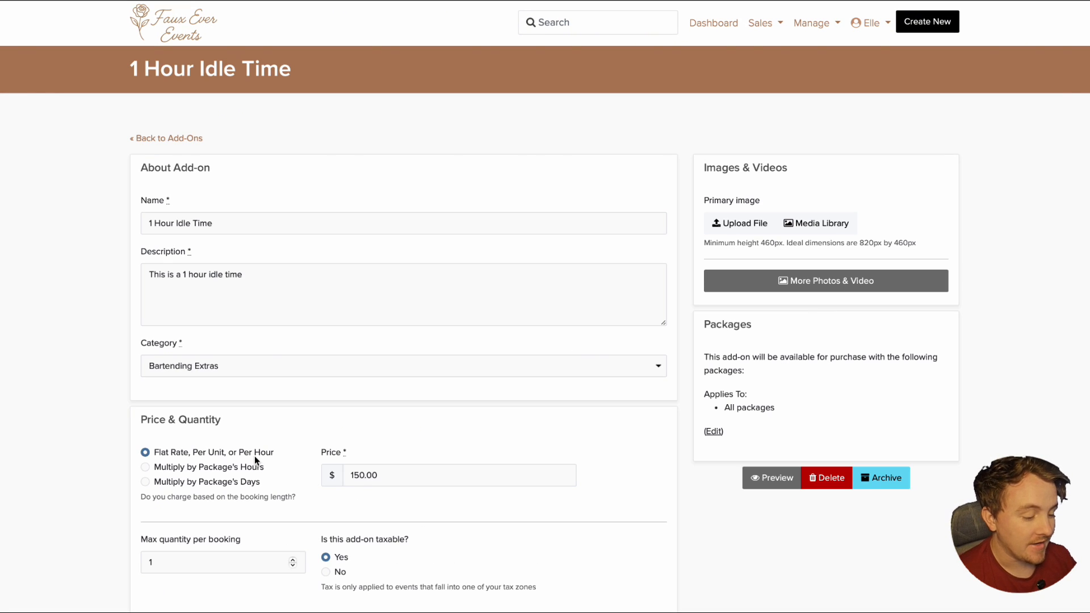
# Set the idle time add-on's max quantity per booking to 5.
pyautogui.scroll(-5, 282, 458)
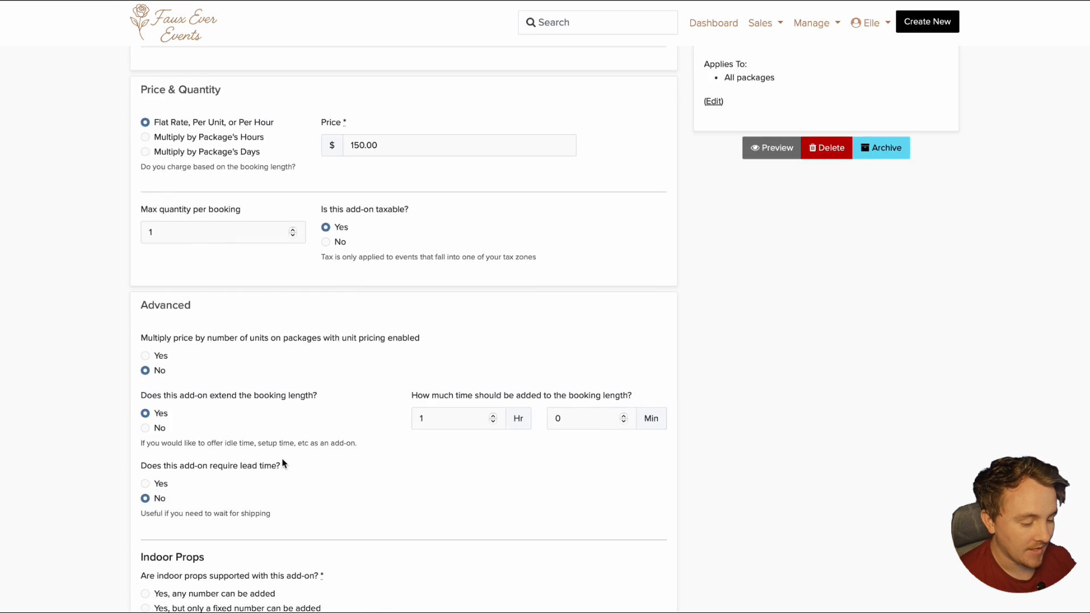
pyautogui.scroll(2, 239, 395)
pyautogui.click(173, 320)
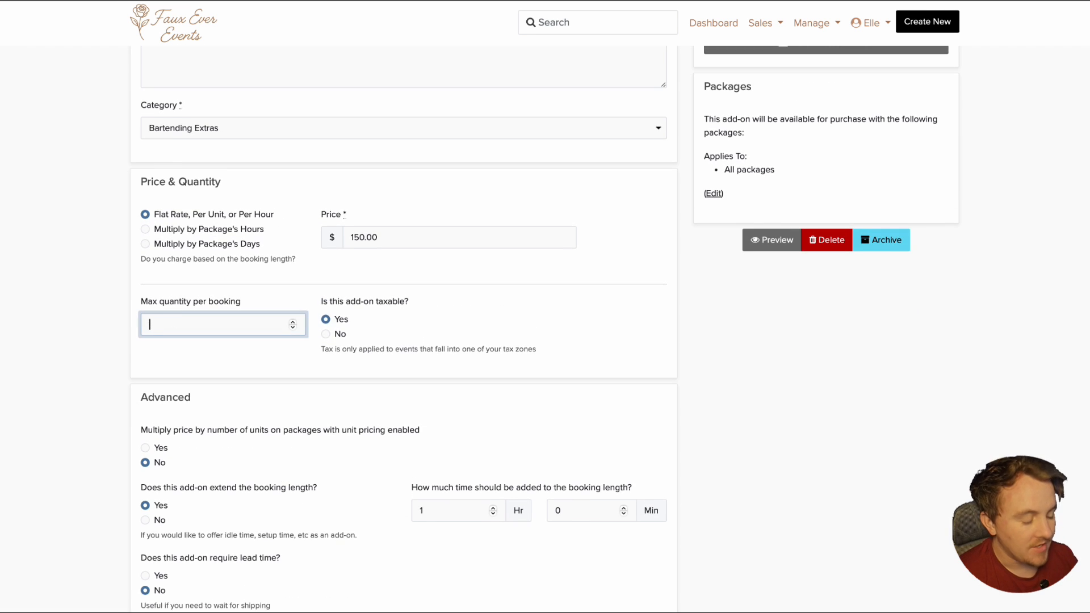
pyautogui.write('5')
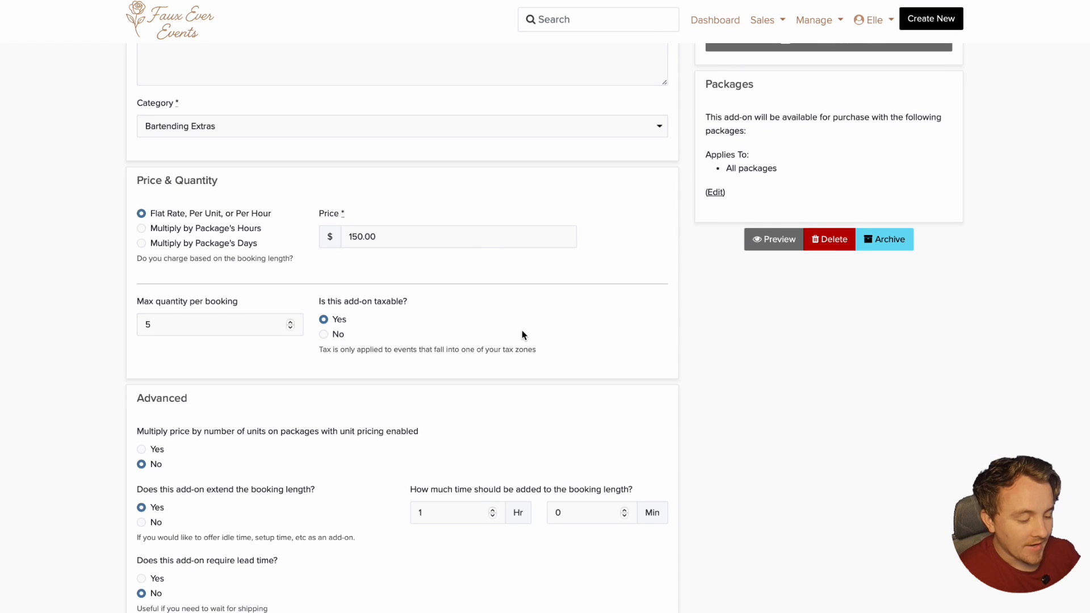
# Choose the Live Band picture from the Check Cherry Media collection as the add-on's primary image.
pyautogui.scroll(5, 522, 335)
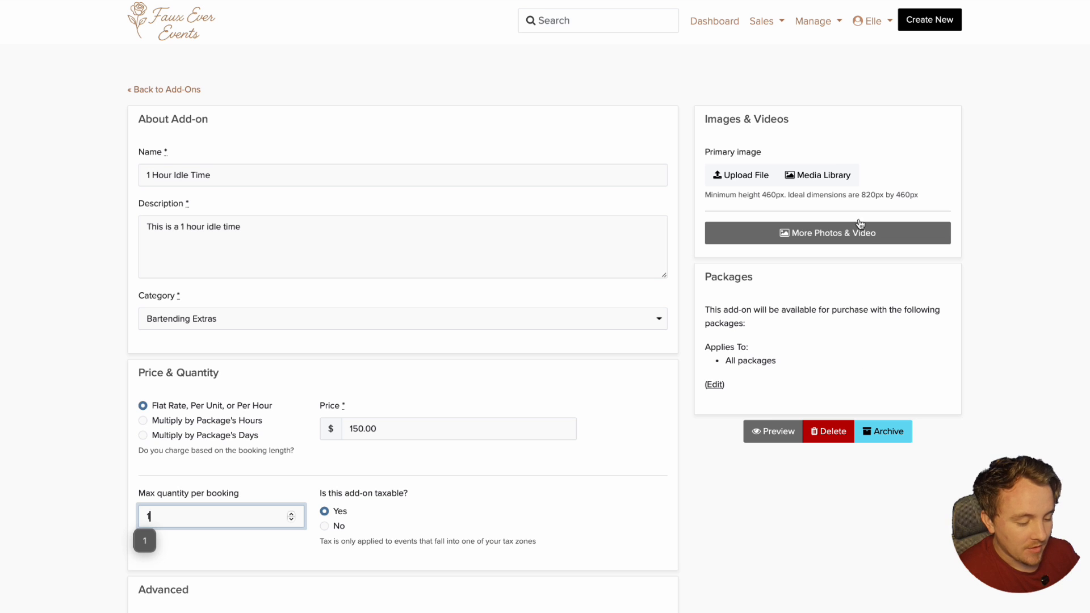
pyautogui.click(823, 177)
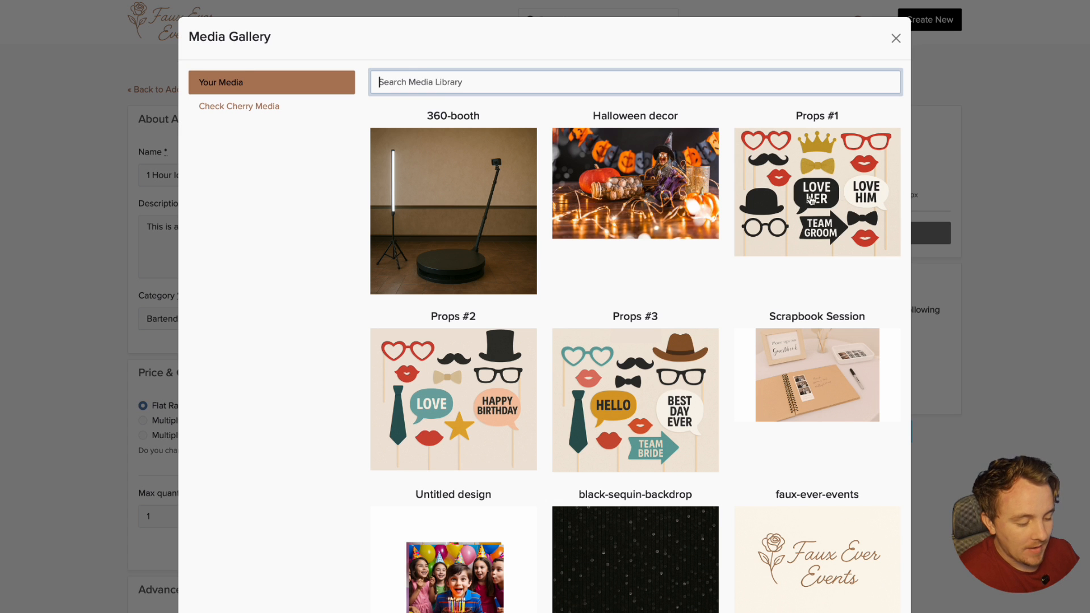
pyautogui.click(249, 111)
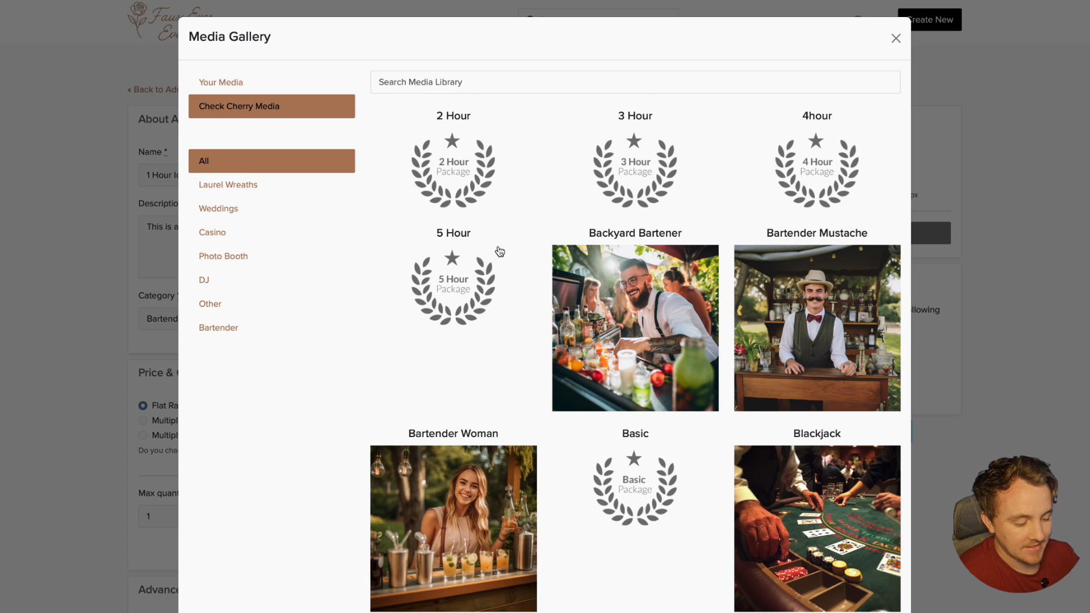
pyautogui.scroll(-6, 499, 251)
pyautogui.scroll(-8, 499, 252)
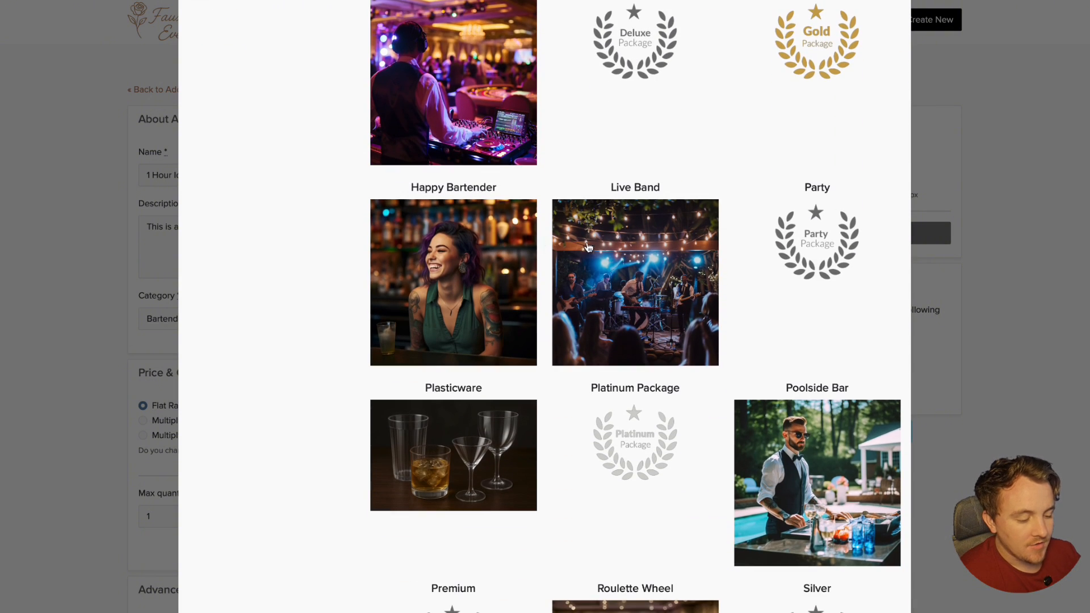
pyautogui.click(591, 250)
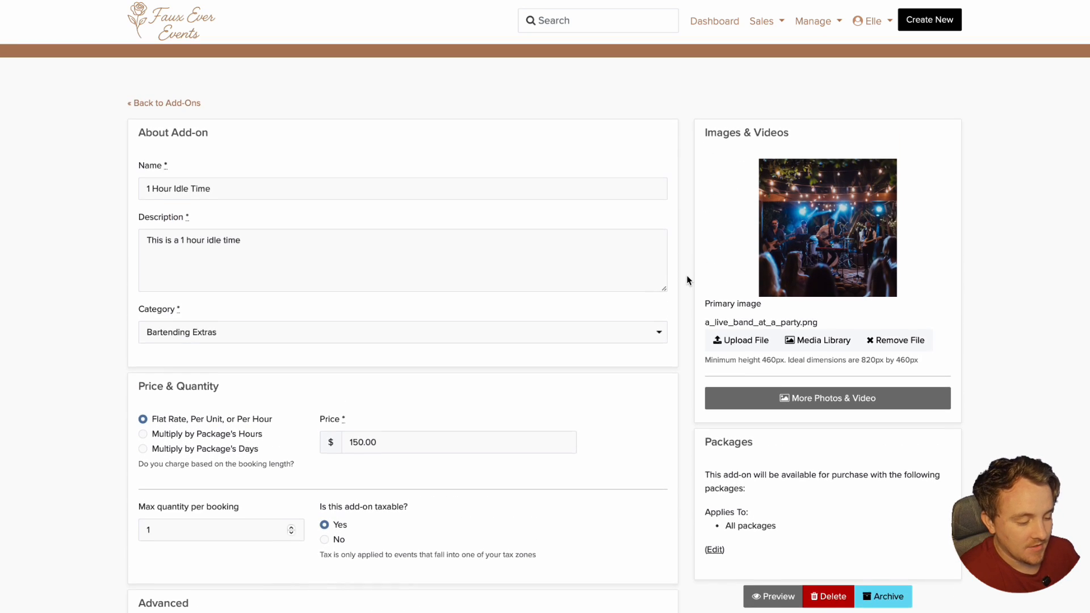
# Edit the packages the add-on applies to and deselect the whole Photo Booth group.
pyautogui.scroll(-3, 688, 280)
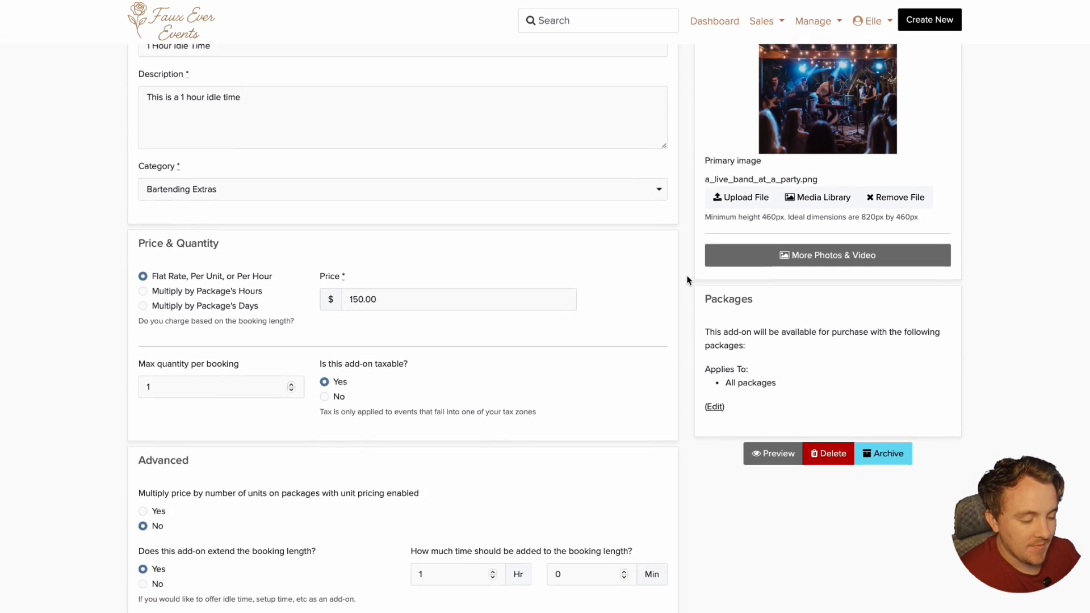
pyautogui.click(714, 395)
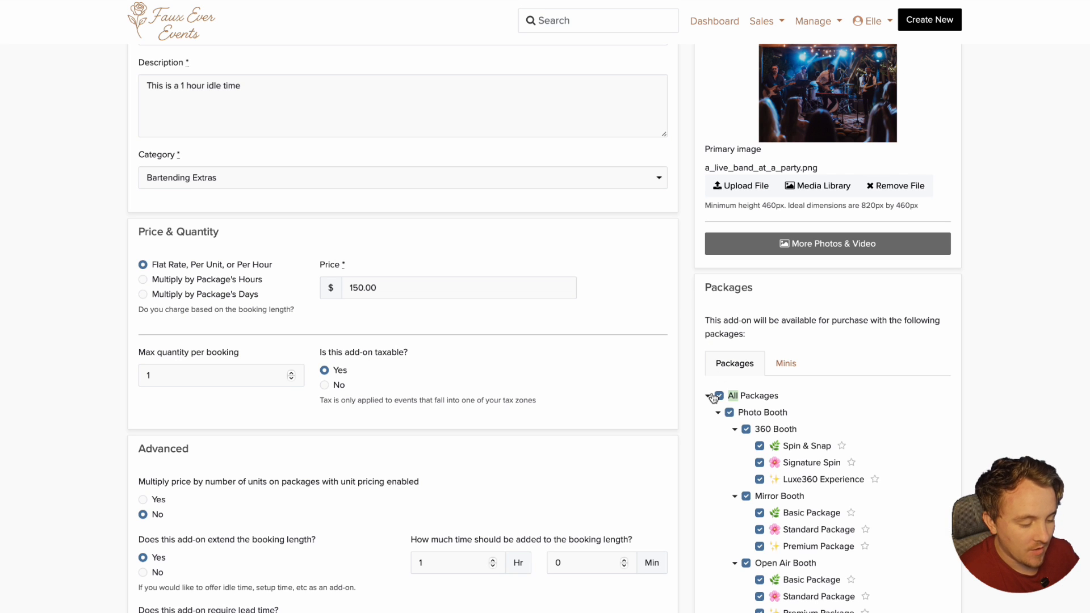
pyautogui.scroll(-1, 746, 472)
pyautogui.scroll(-4, 745, 470)
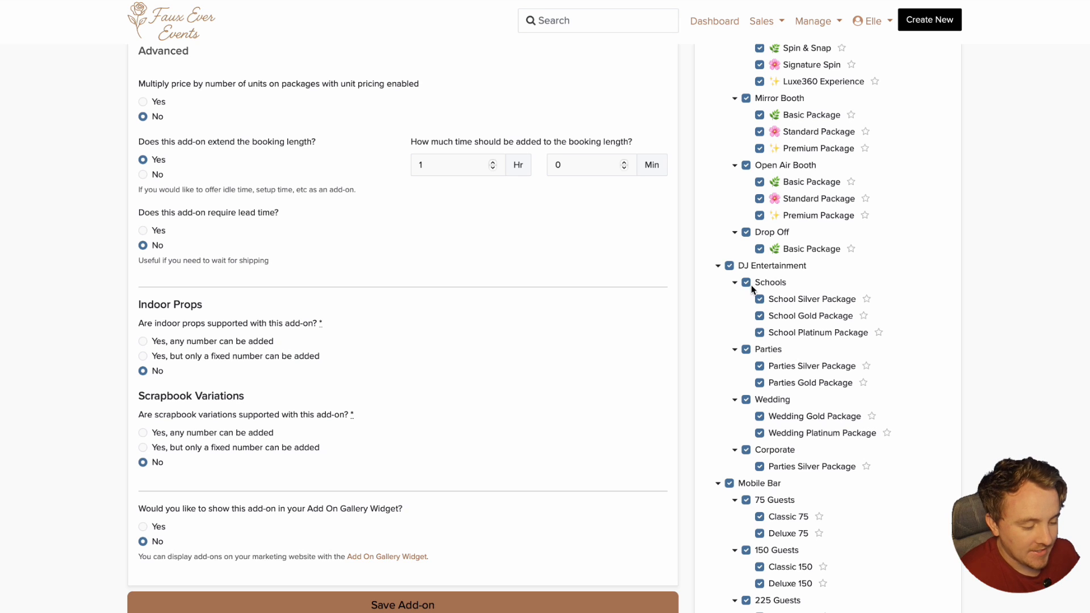
pyautogui.scroll(1, 752, 288)
pyautogui.scroll(2, 752, 288)
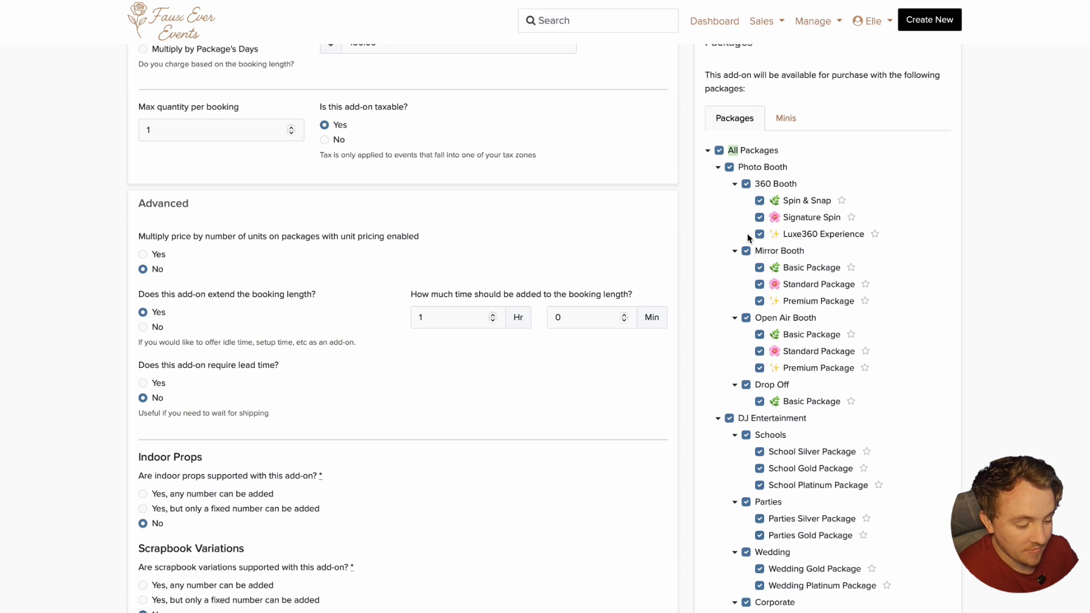
pyautogui.click(730, 167)
pyautogui.scroll(-1, 741, 511)
pyautogui.scroll(-3, 742, 507)
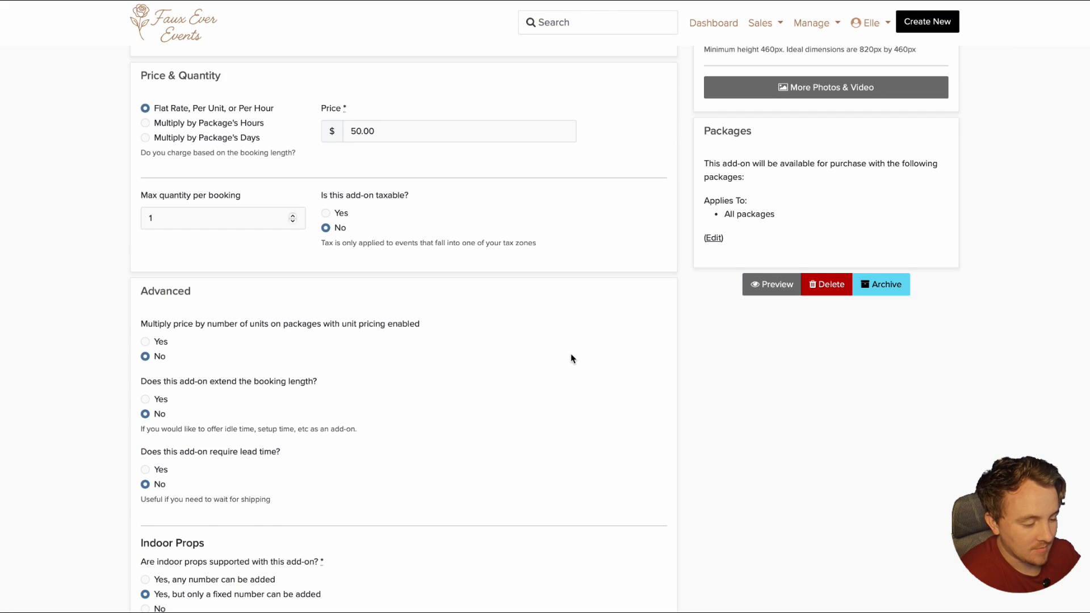
# Try making the add-on extend the booking length by 3 hours, and switch the extension back off.
pyautogui.scroll(-2, 571, 359)
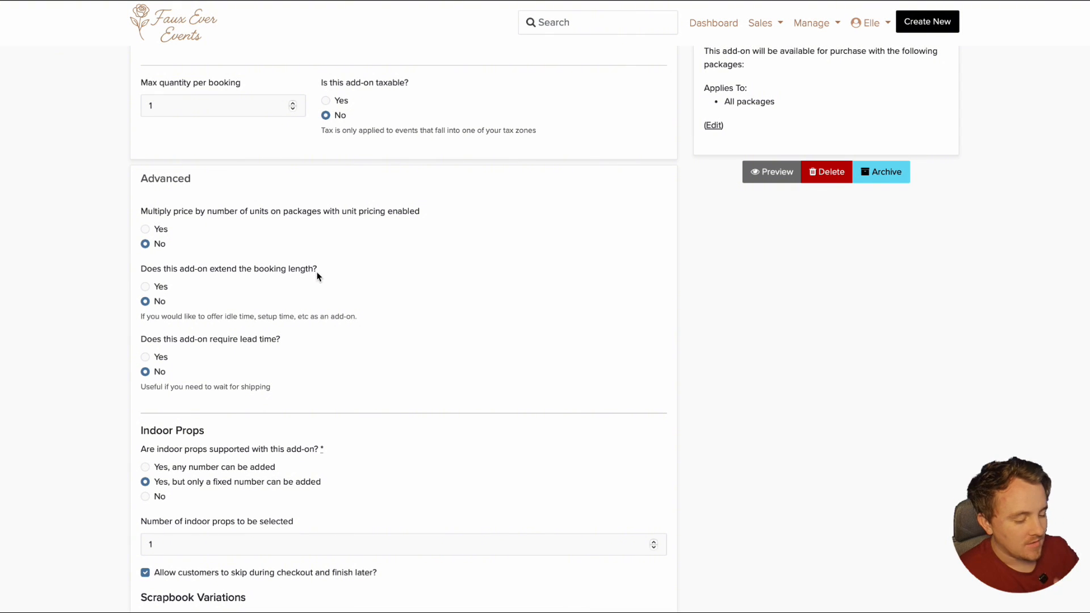
pyautogui.click(145, 286)
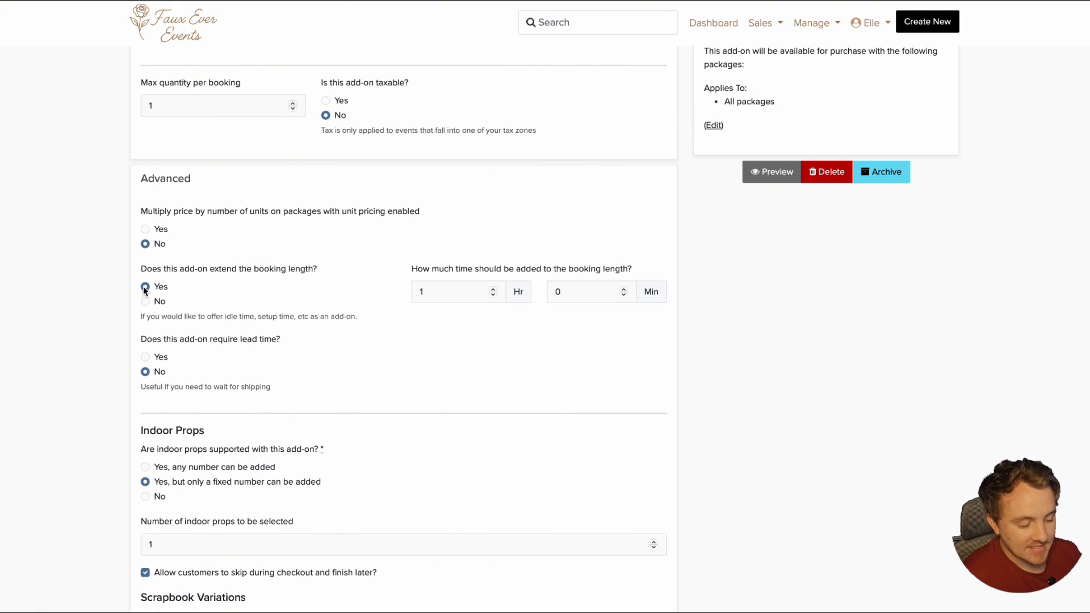
pyautogui.click(440, 291)
pyautogui.press('BackSpace')
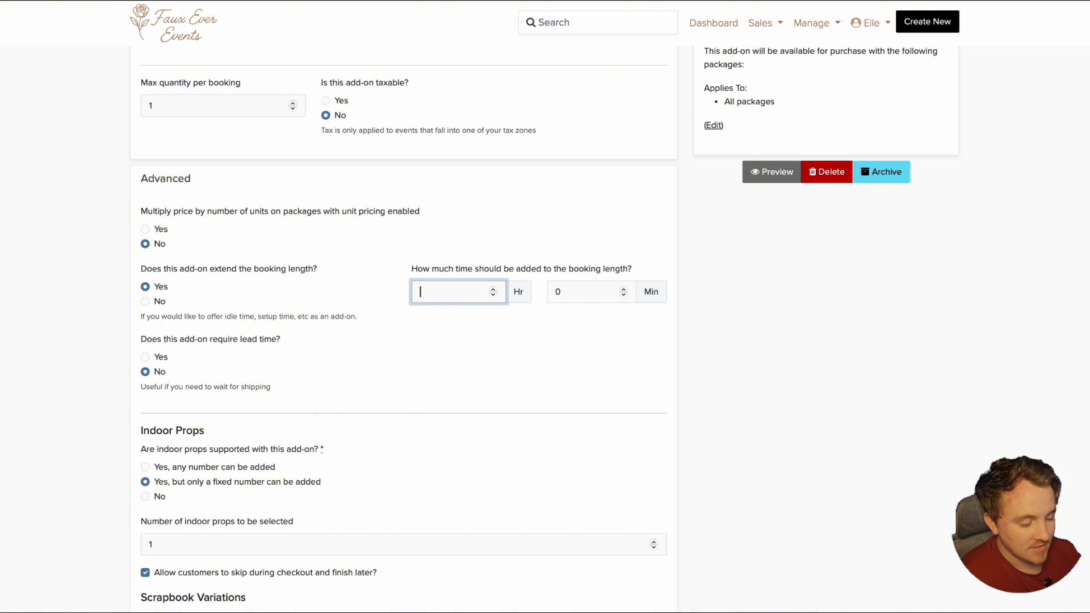
pyautogui.write('5')
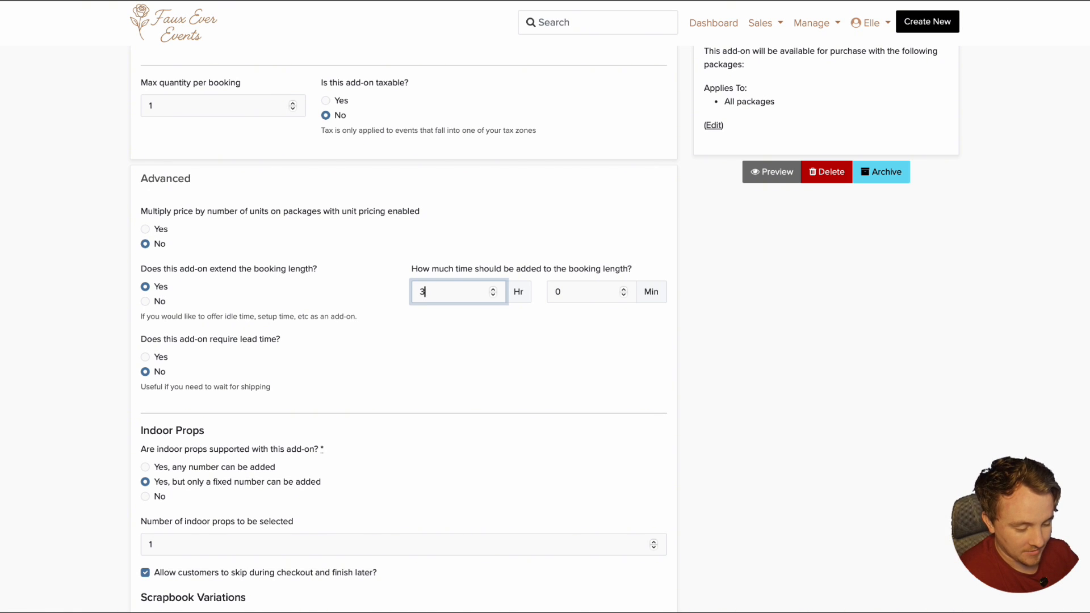
pyautogui.click(144, 303)
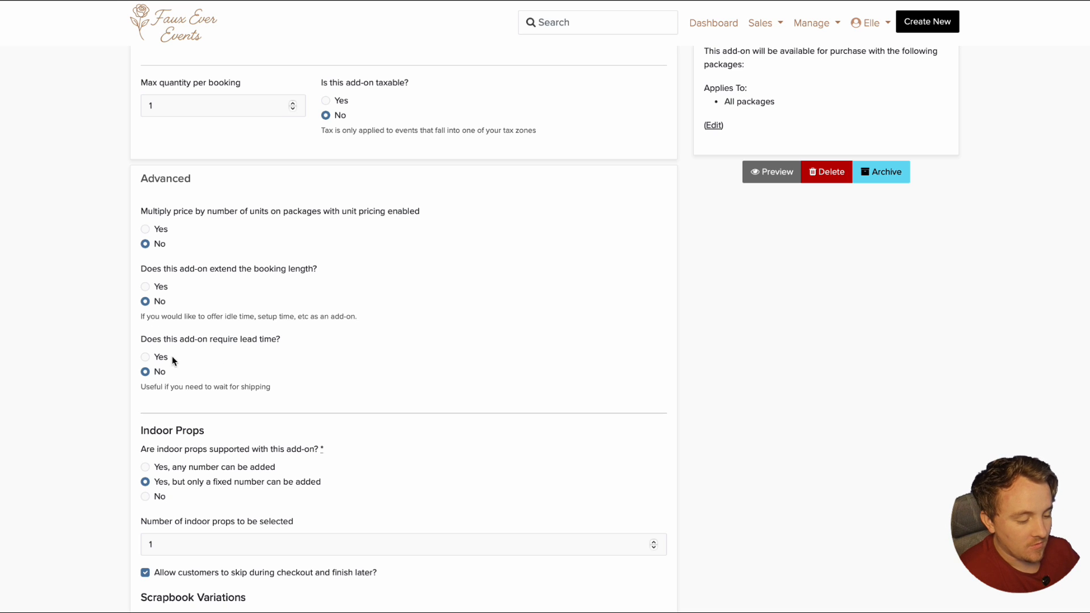
# Try requiring 2 days of lead time for the add-on.
pyautogui.click(144, 356)
pyautogui.click(454, 361)
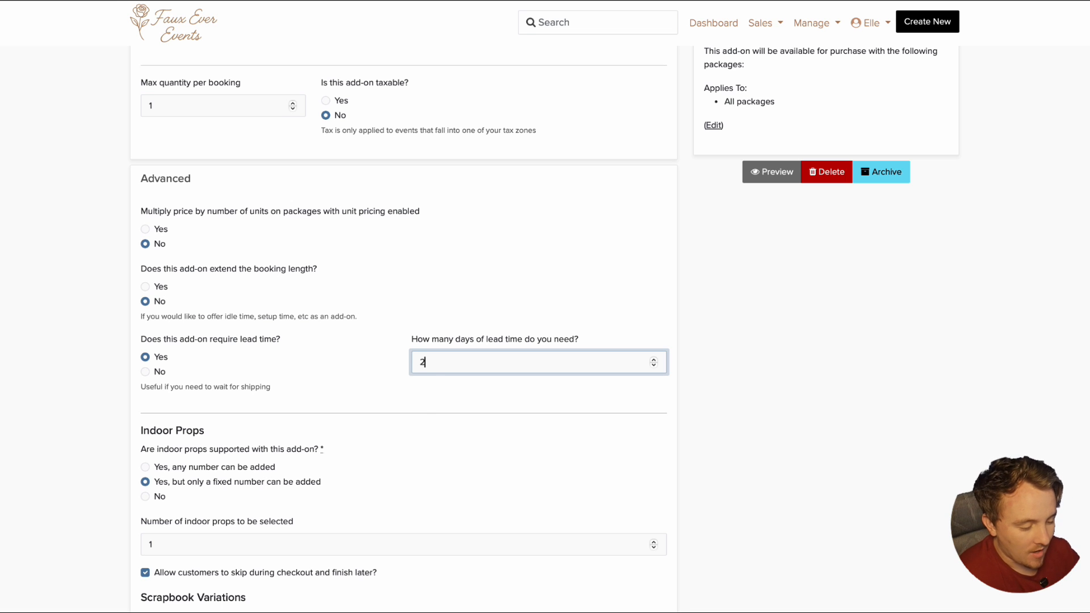
pyautogui.press('BackSpace')
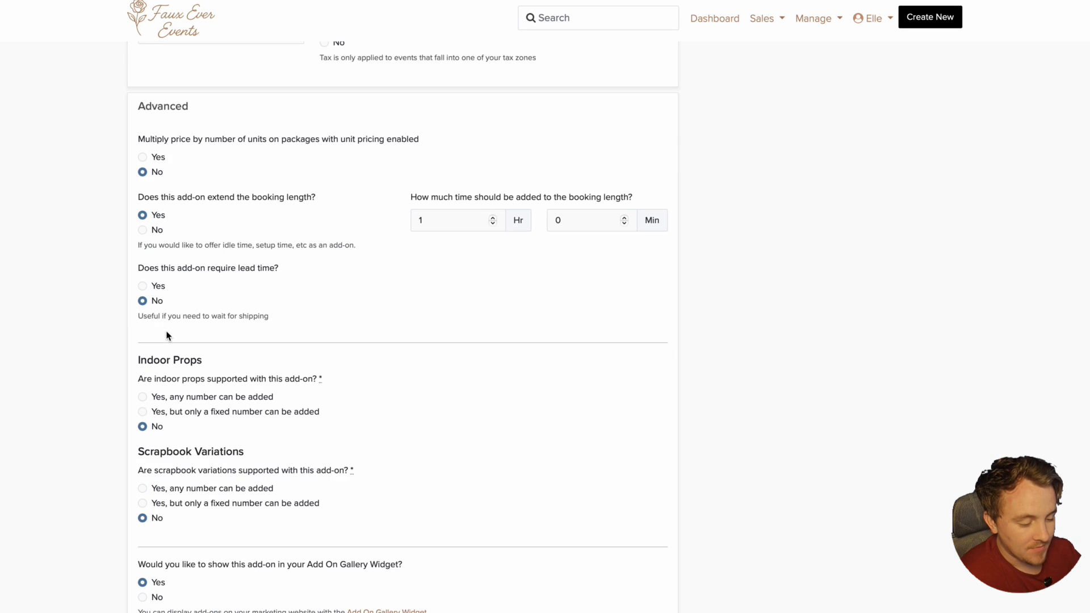
# Try supporting a fixed number of indoor props with the add-on, set to 2, and return the support option to No.
pyautogui.scroll(-3, 166, 335)
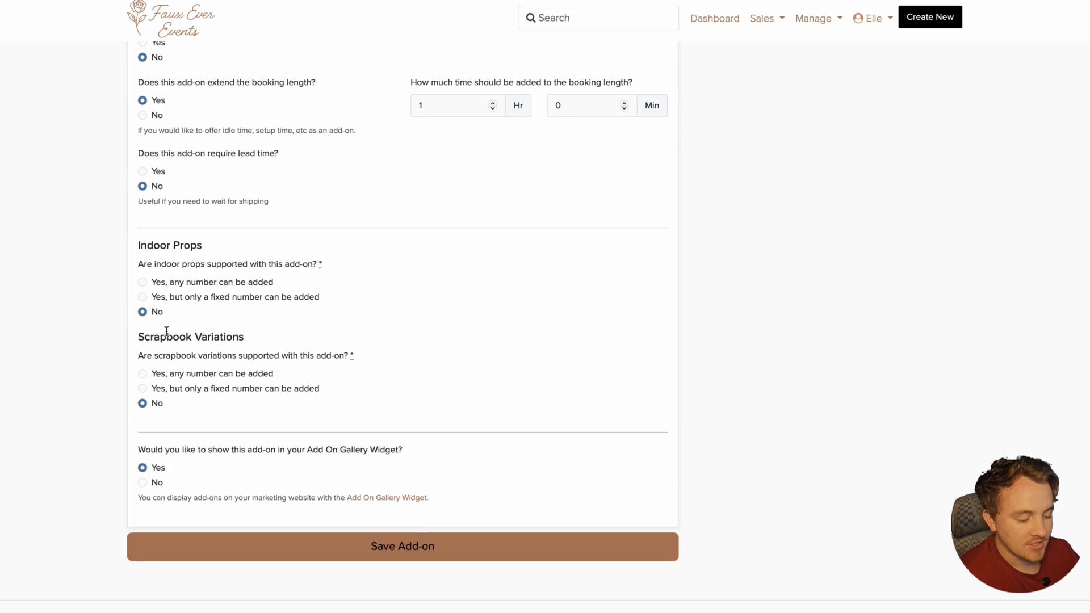
pyautogui.click(142, 281)
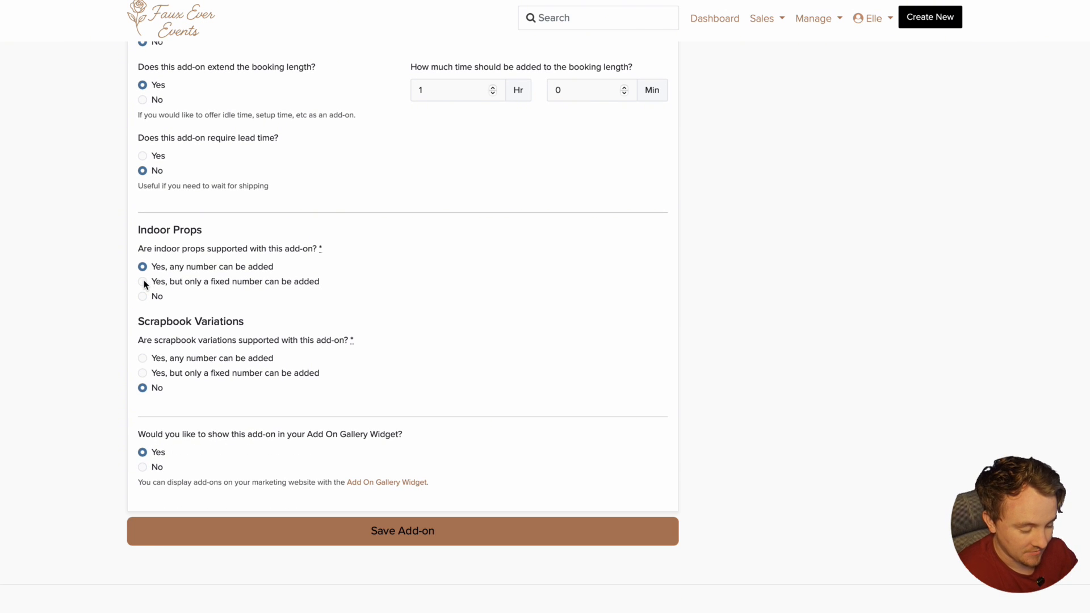
pyautogui.click(192, 339)
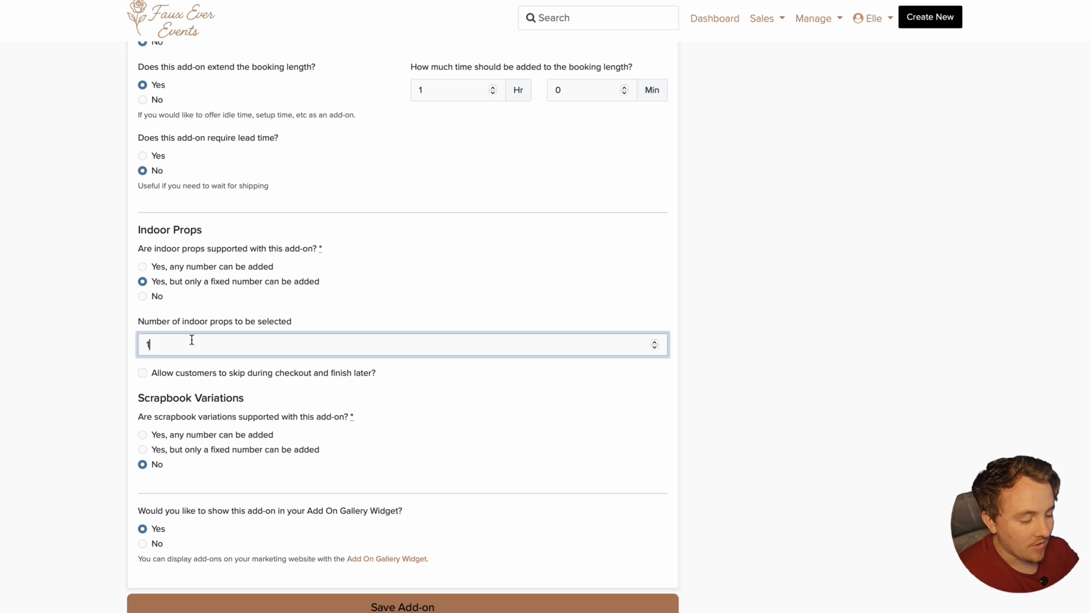
pyautogui.press('BackSpace')
pyautogui.write('2')
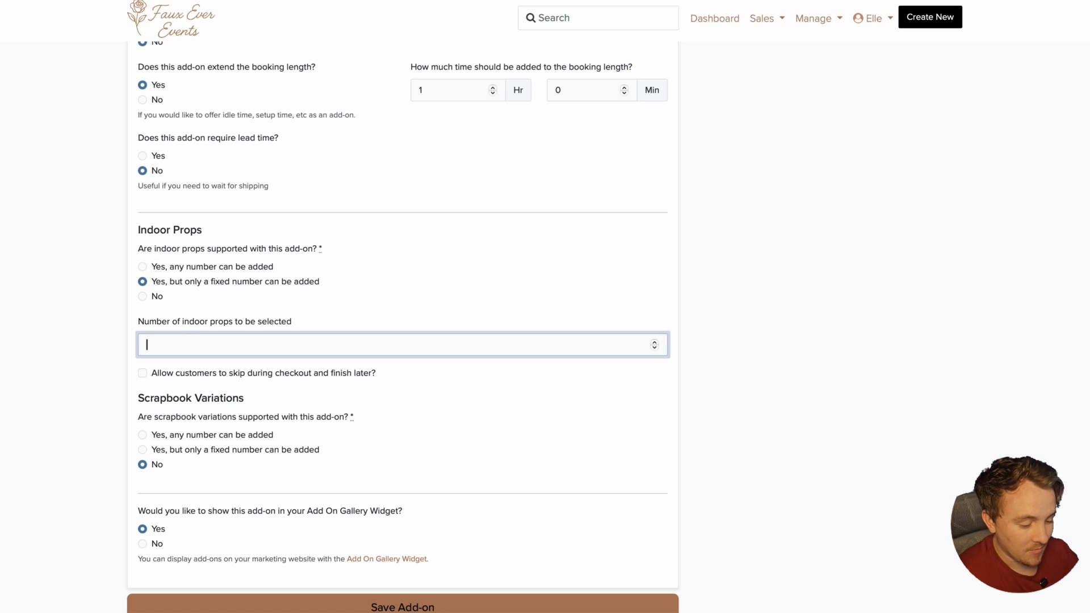
pyautogui.click(143, 296)
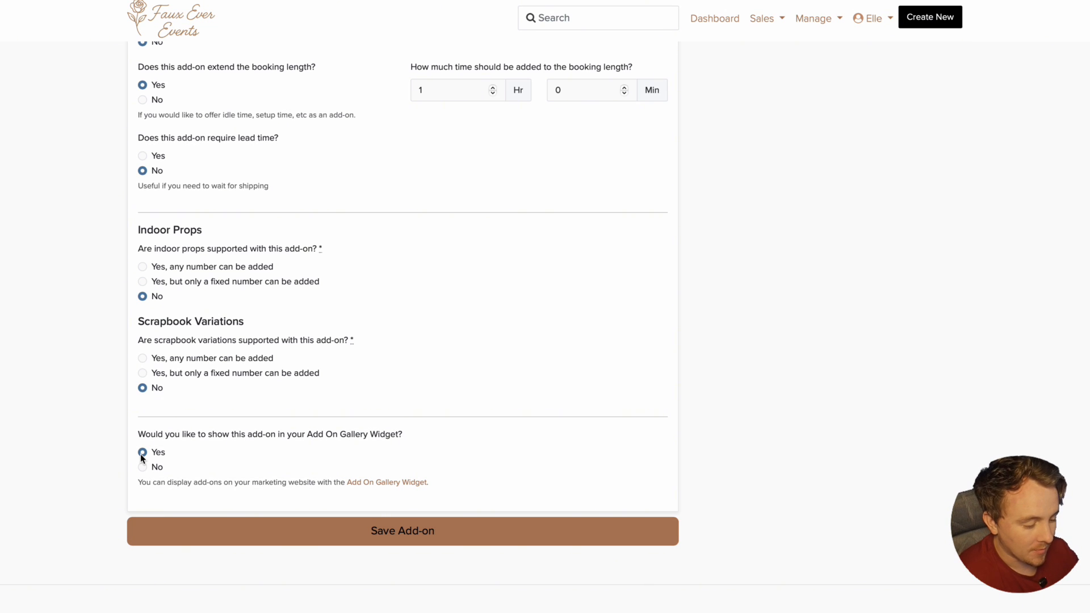
# Exclude the add-on from the Add On Gallery Widget and save it.
pyautogui.click(158, 468)
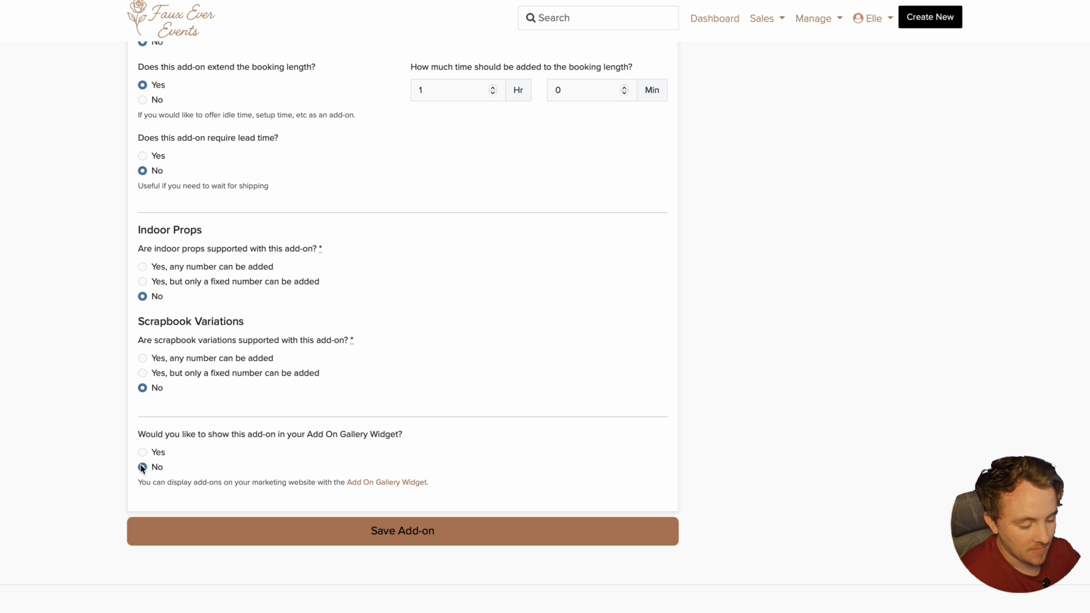
pyautogui.click(413, 531)
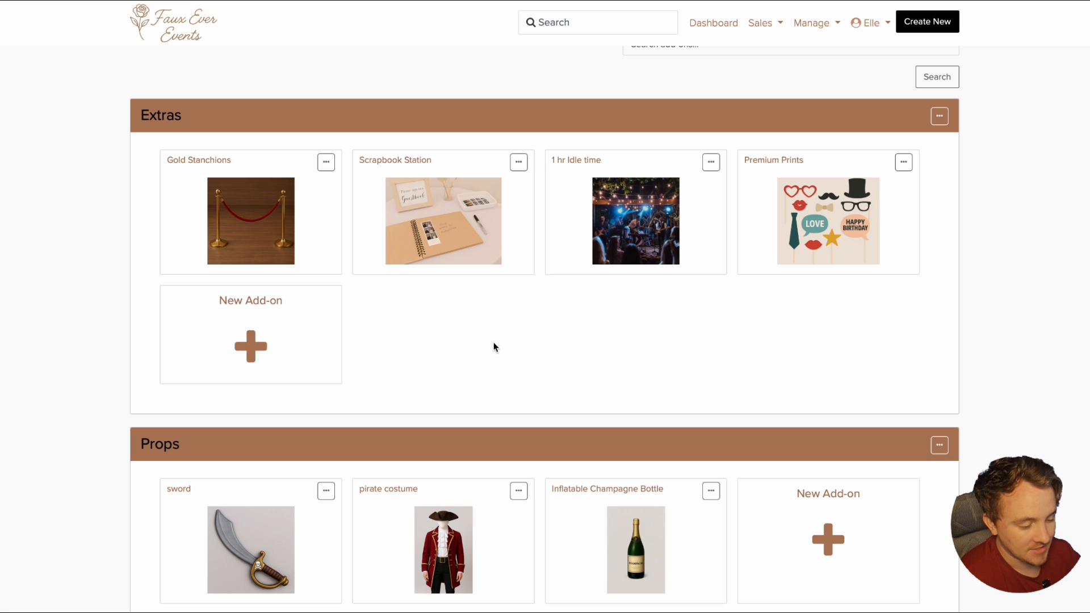
# Open the Premium Prints add-on and examine its pricing, advanced settings and package availability.
pyautogui.click(824, 211)
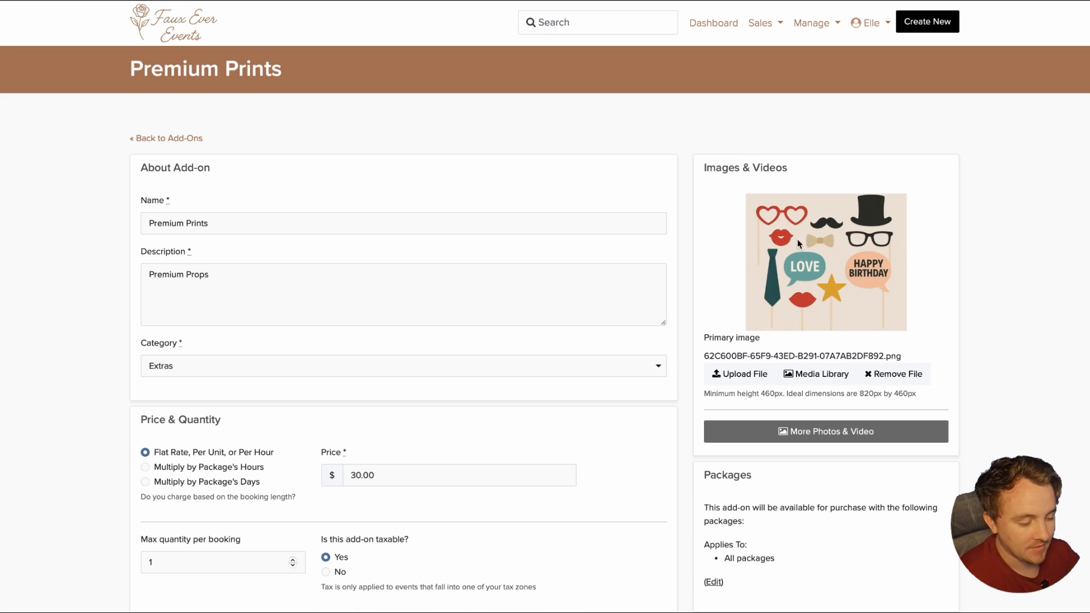
pyautogui.scroll(-10, 441, 372)
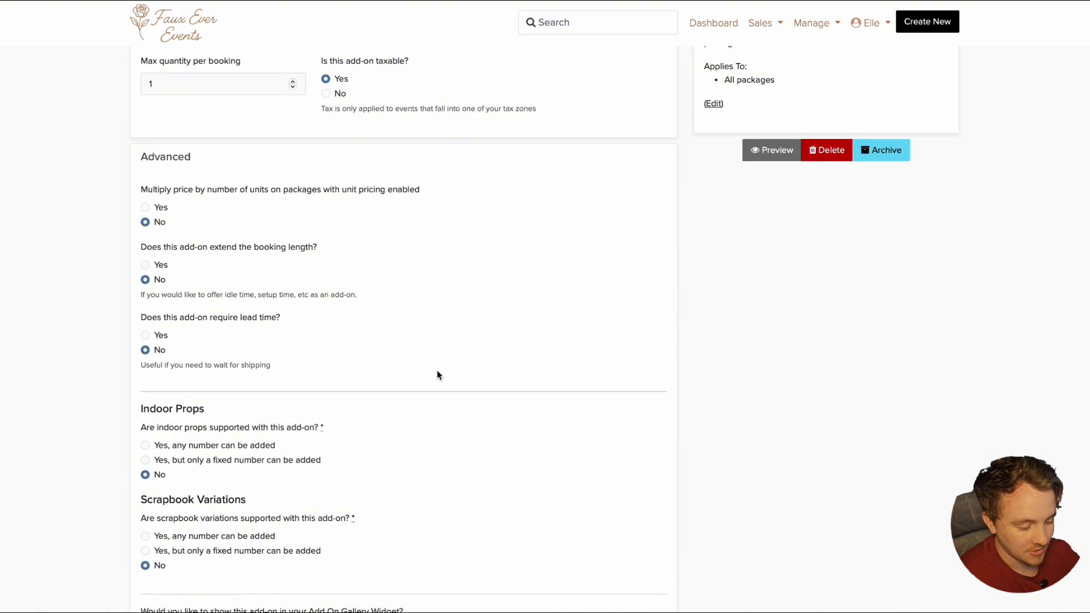
pyautogui.scroll(-2, 437, 375)
pyautogui.scroll(11, 437, 375)
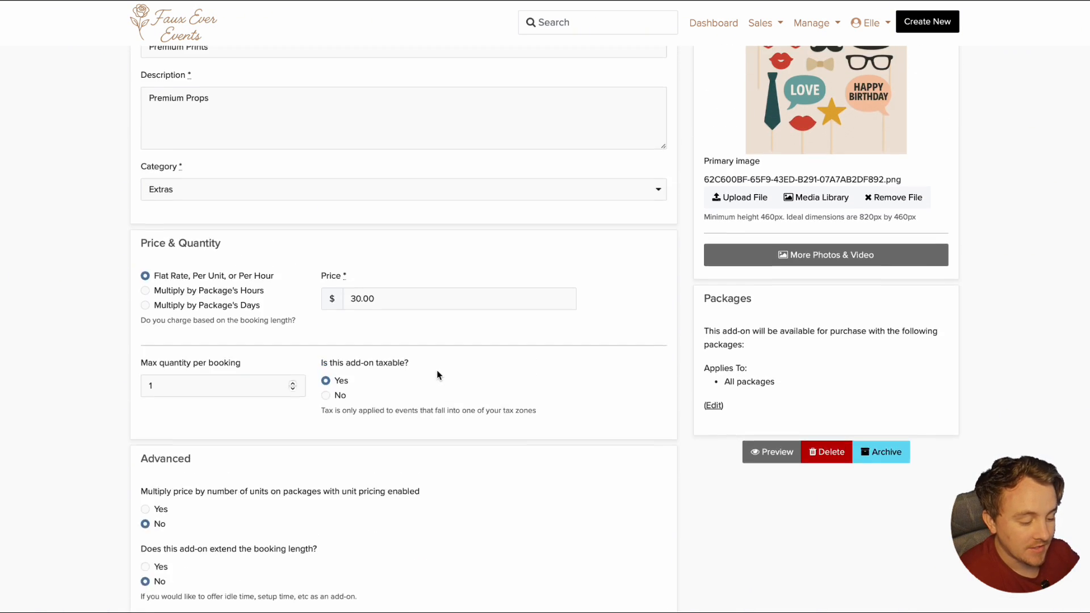
pyautogui.scroll(1, 437, 375)
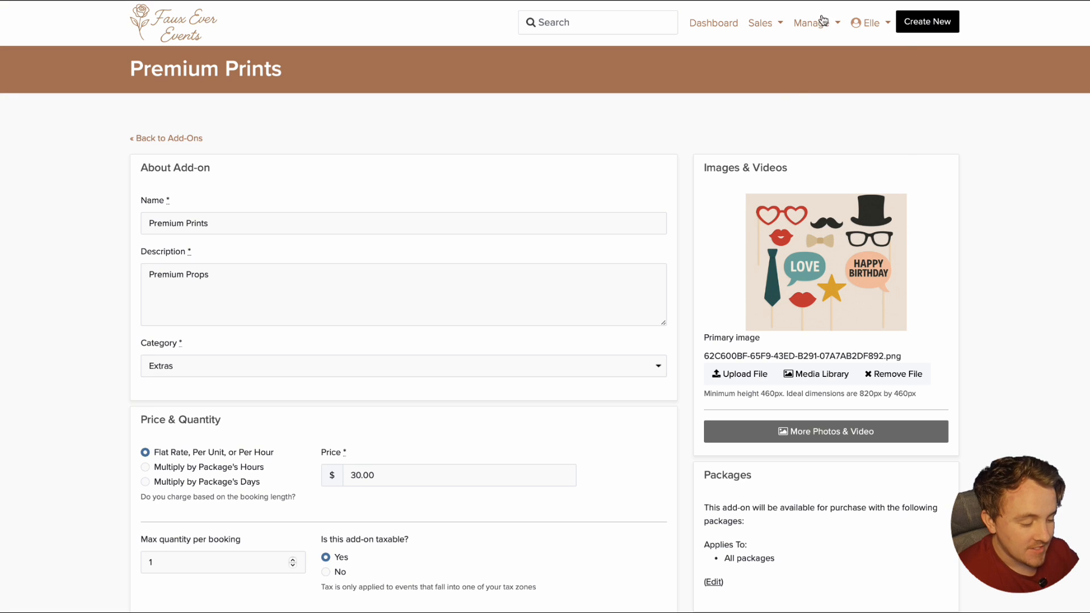
# Open the advanced settings of the Luxe360 Experience package and go to its Add Ons section.
pyautogui.click(823, 21)
pyautogui.click(827, 48)
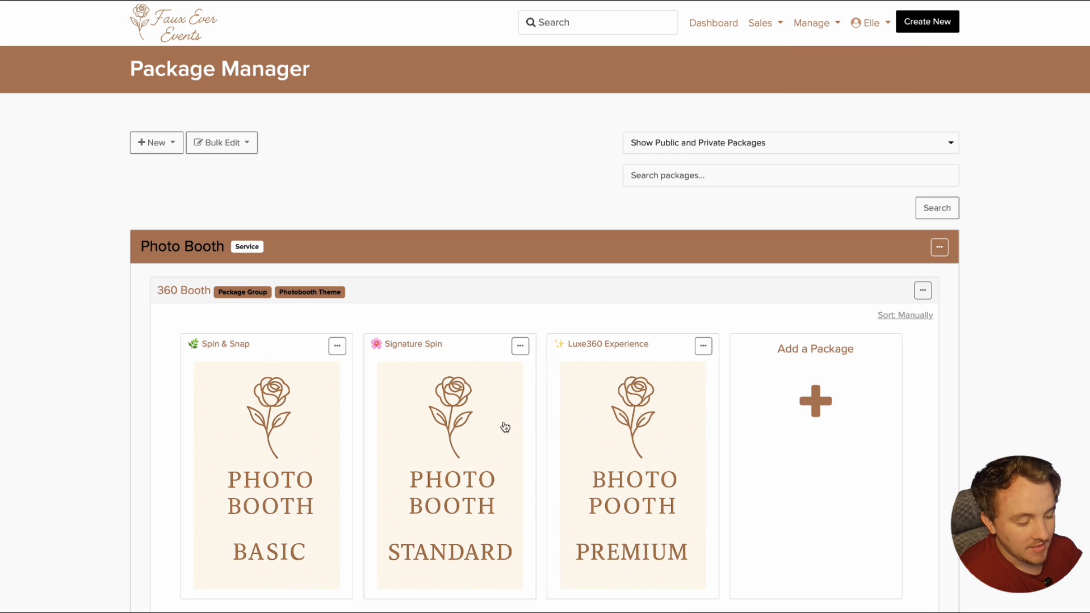
pyautogui.click(643, 458)
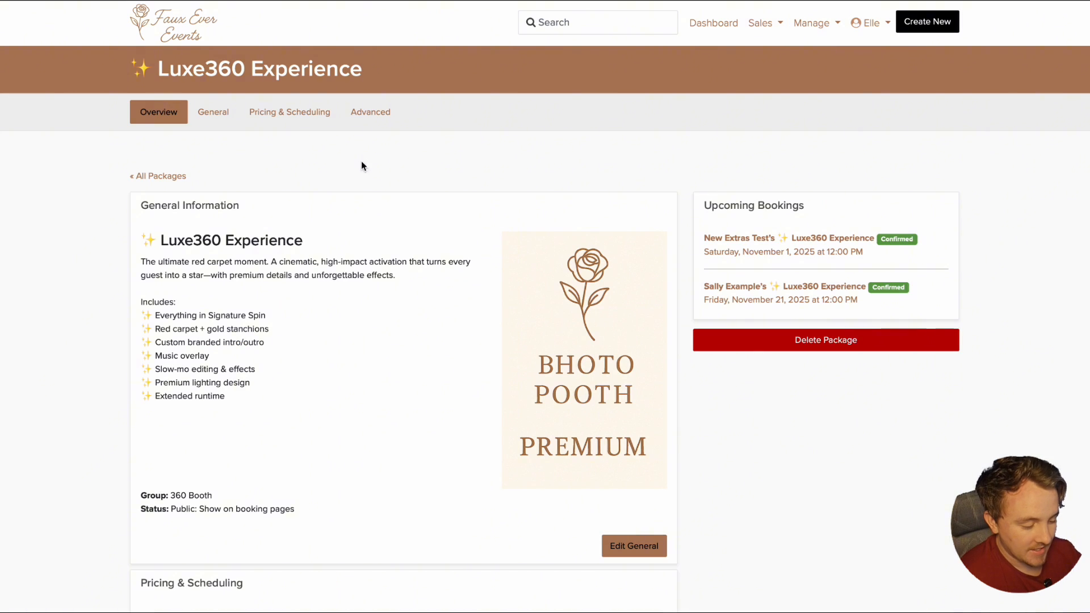
pyautogui.click(364, 114)
pyautogui.scroll(-3, 330, 360)
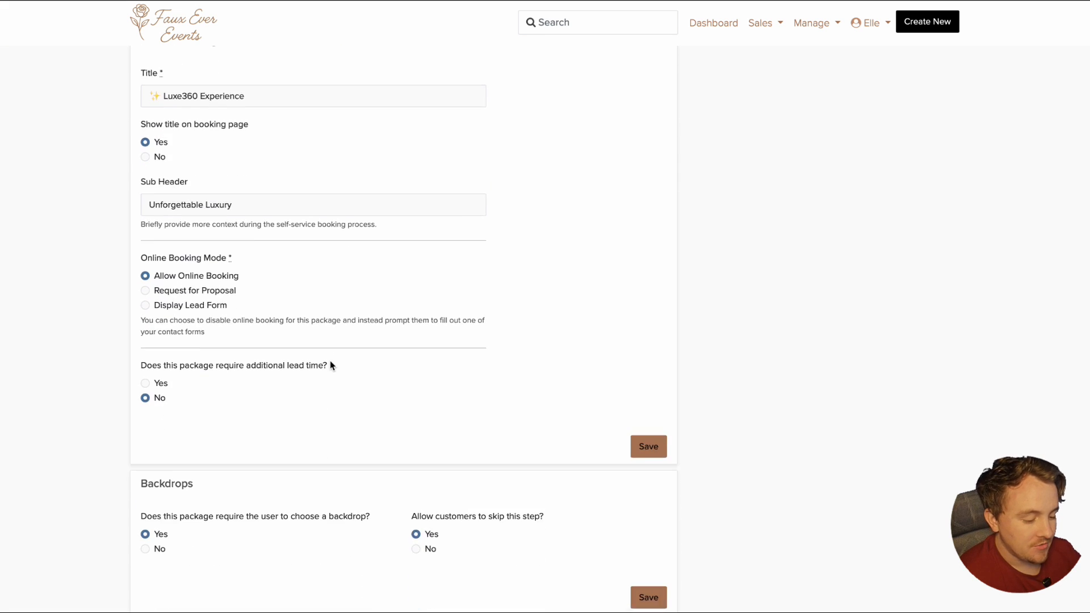
pyautogui.scroll(-2, 330, 365)
pyautogui.scroll(-3, 331, 365)
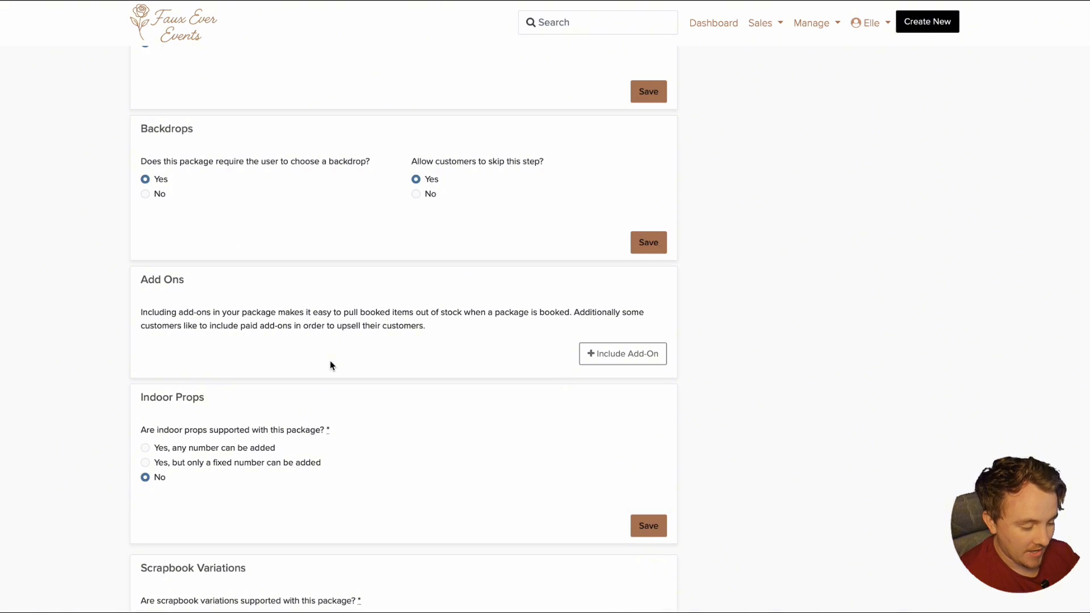
# Include the Premium Prints add-on in the package with quantity 1, at no charge and not removable by the customer, and save.
pyautogui.click(621, 353)
pyautogui.click(421, 273)
pyautogui.write('premium')
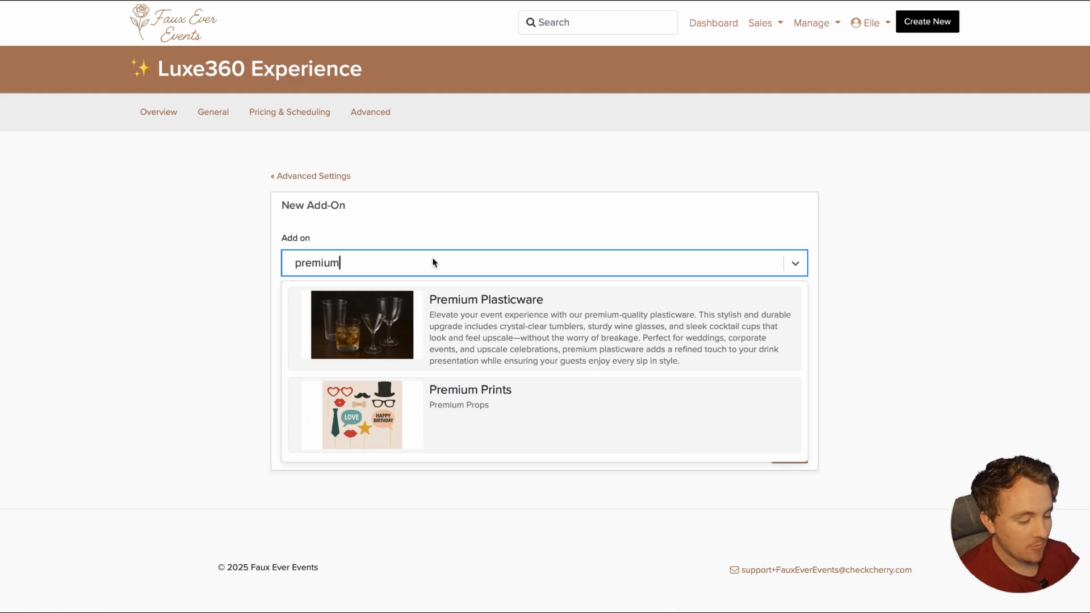
pyautogui.click(423, 373)
pyautogui.click(557, 377)
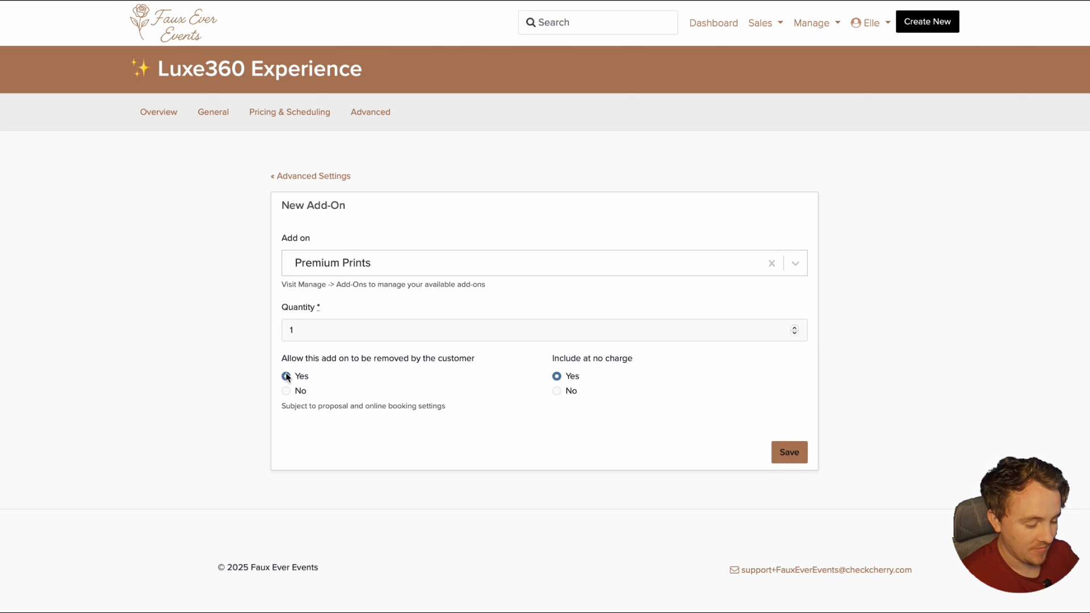
pyautogui.click(793, 459)
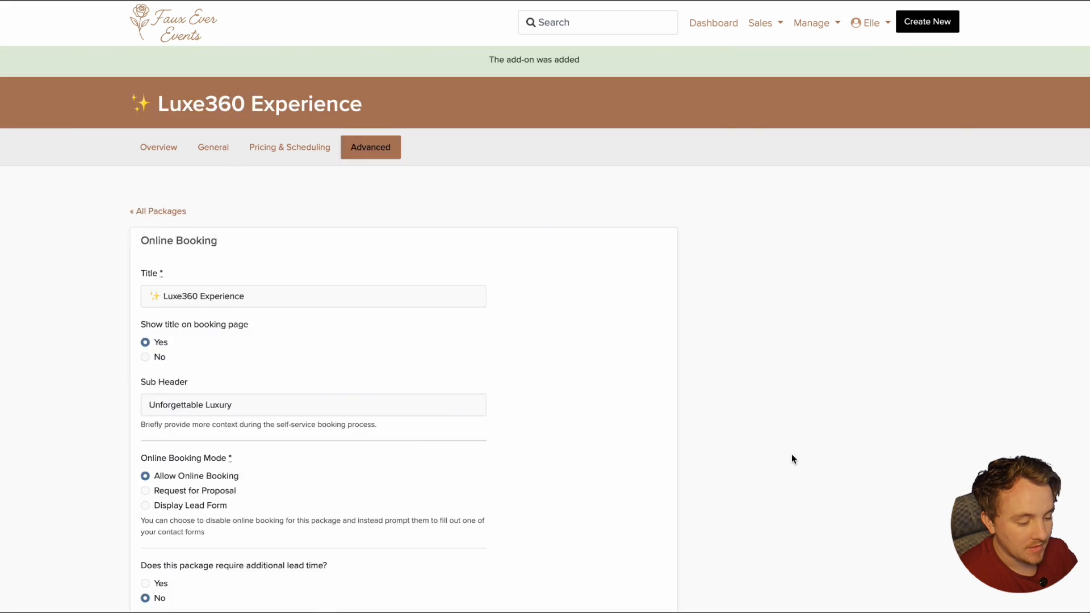
# Try allowing any number of indoor props for the Luxe360 Experience package.
pyautogui.scroll(3, 495, 294)
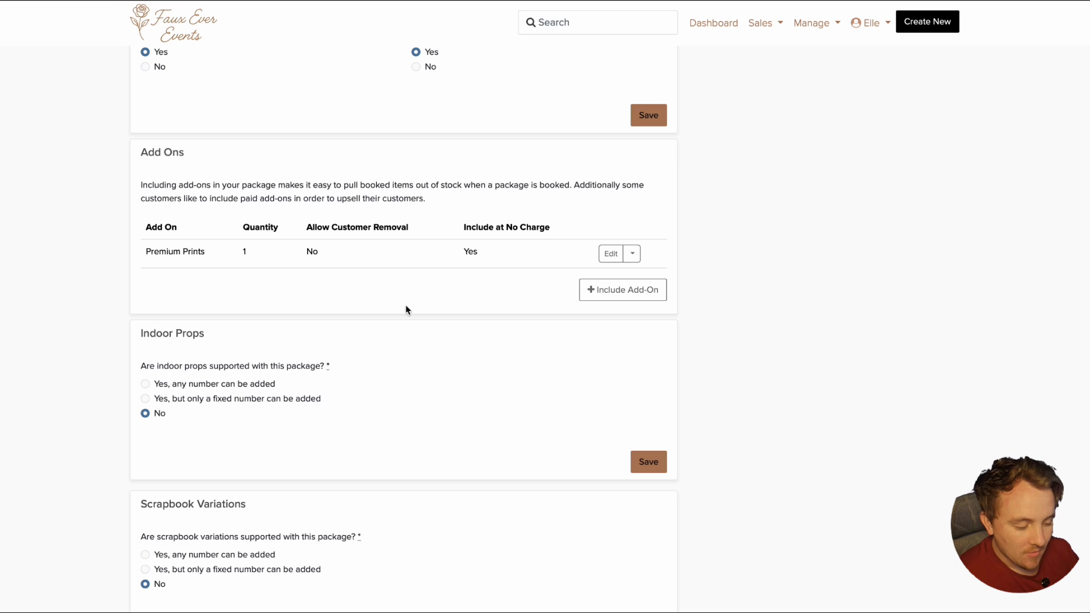
pyautogui.click(144, 383)
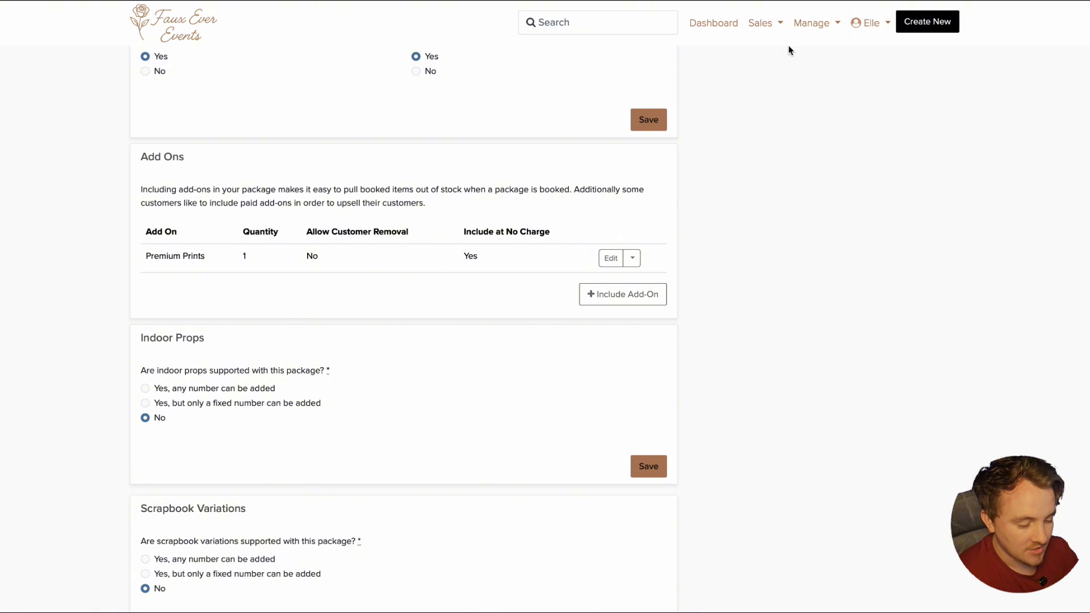
# Return to the add-ons list and look over the Extras, Props and Bartending Extras categories.
pyautogui.click(806, 26)
pyautogui.click(819, 68)
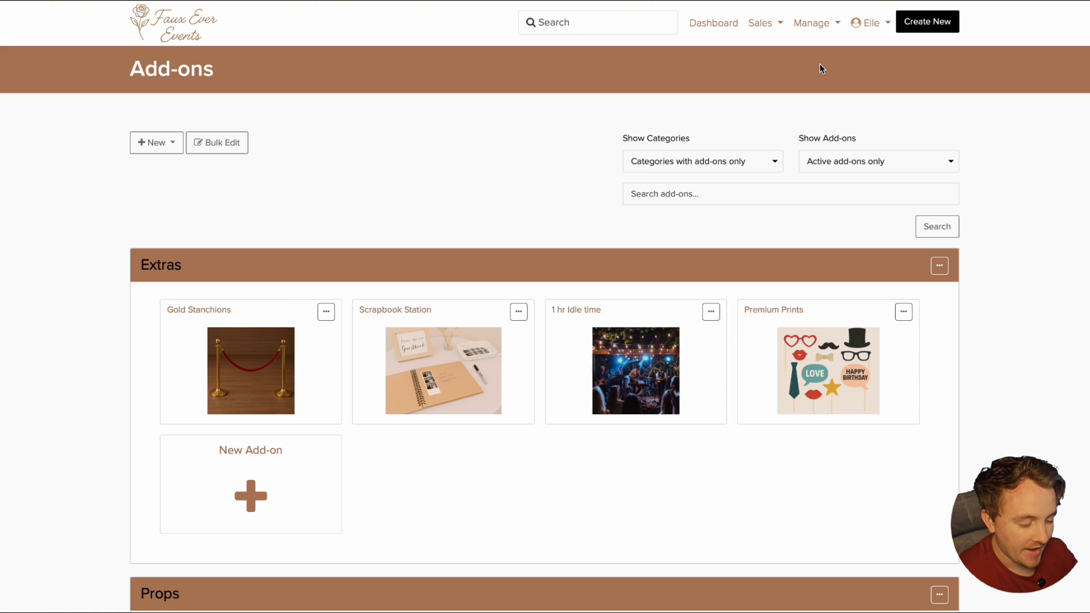
pyautogui.scroll(-8, 569, 334)
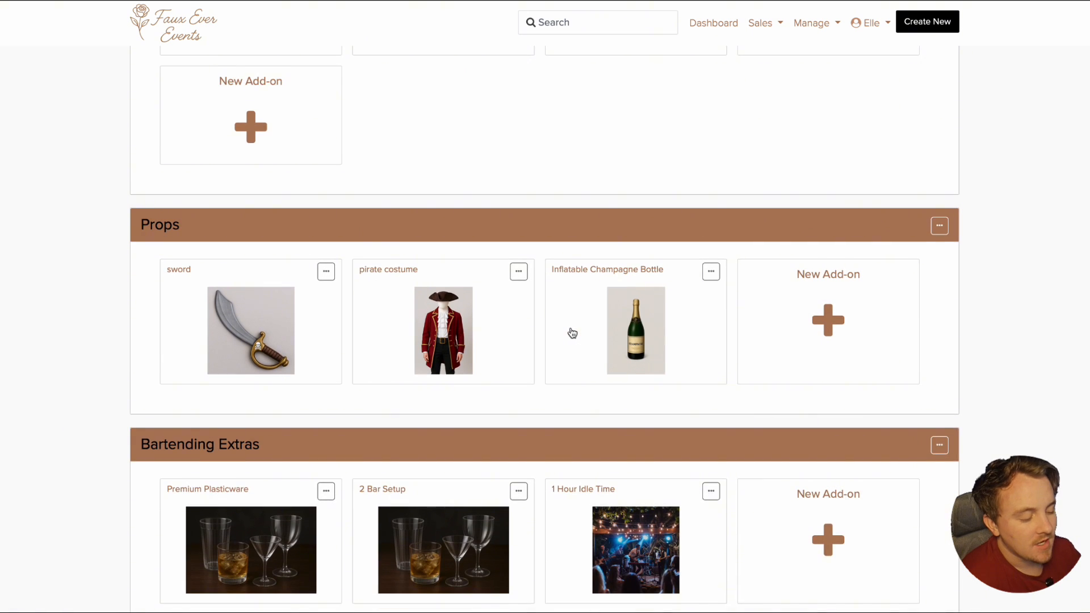
pyautogui.scroll(8, 570, 332)
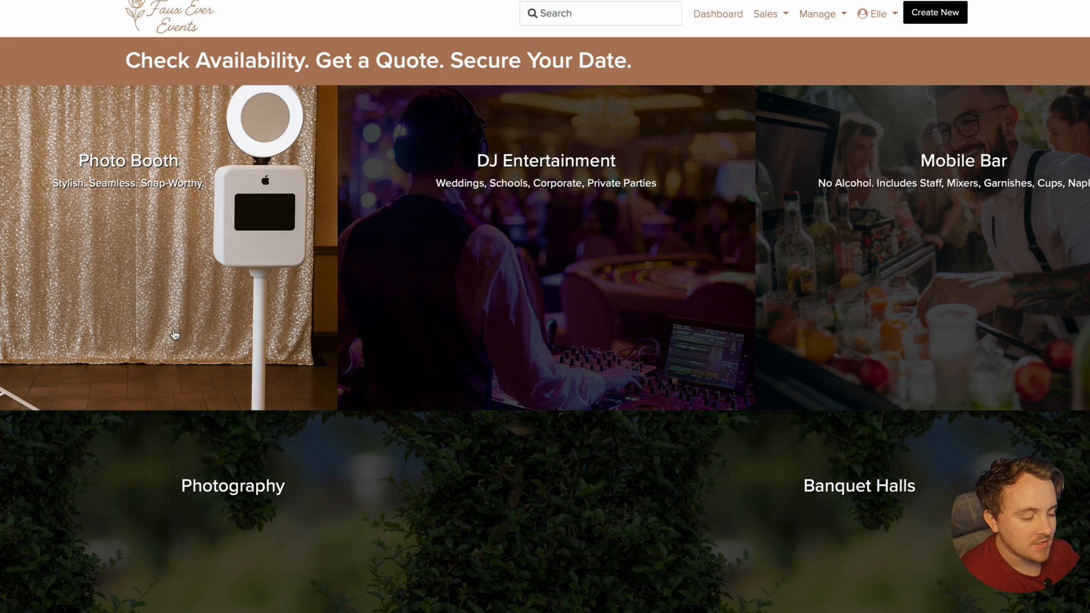
# Start a Photo Booth booking for the Signature Spin package and fill in the customer's first name, last name and contact details.
pyautogui.click(174, 335)
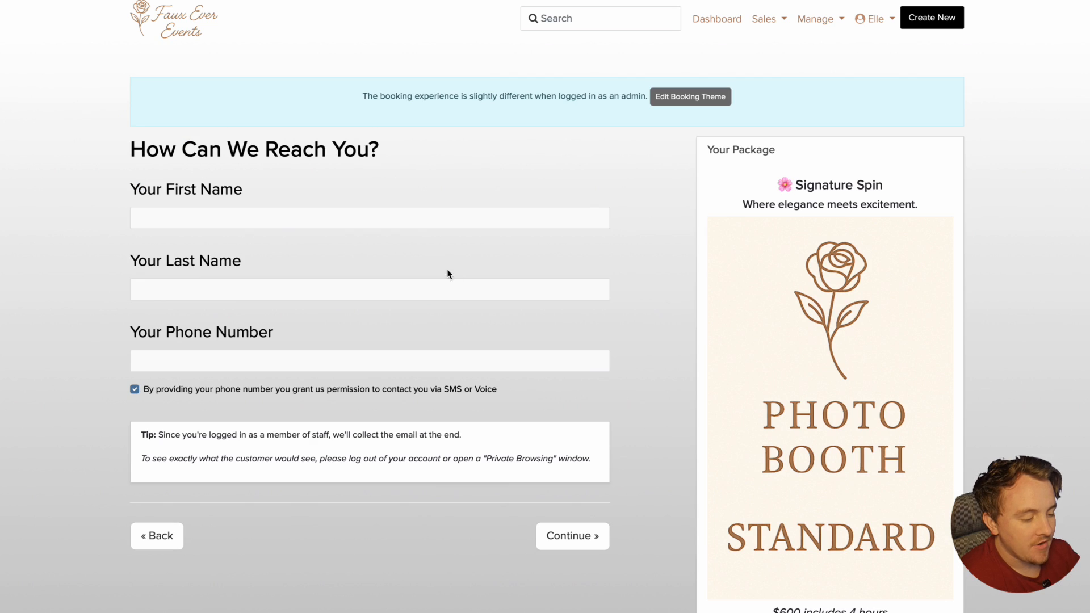
pyautogui.write('Iris')
pyautogui.press('Tab')
pyautogui.write('Examples')
pyautogui.press('Tab')
pyautogui.write('irisexamples')
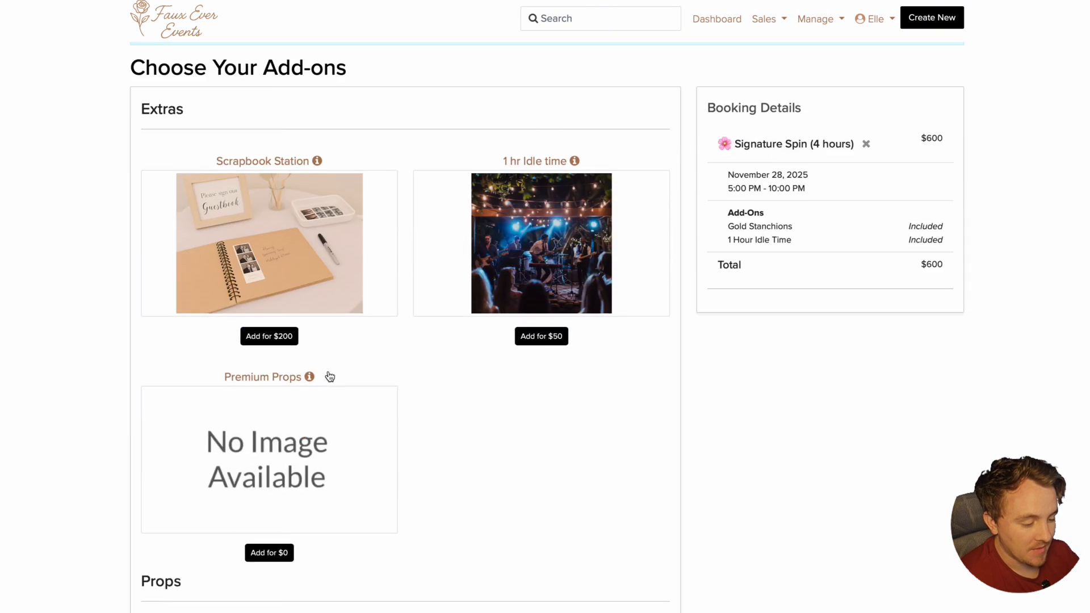
# Examine the extras and props offered as add-ons for the Signature Spin booking.
pyautogui.scroll(-15, 330, 376)
pyautogui.scroll(15, 330, 376)
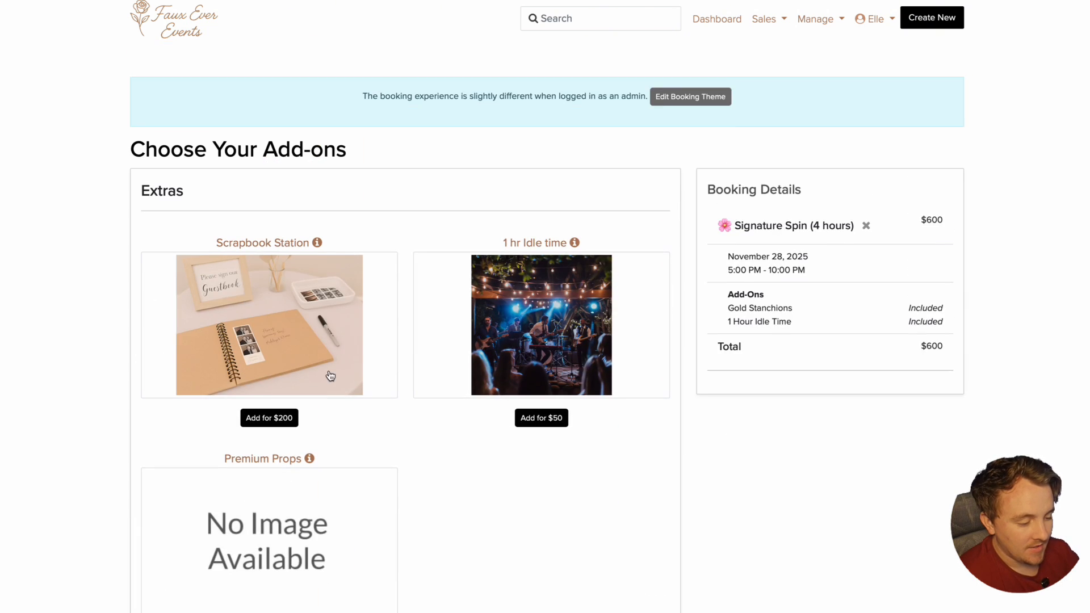
pyautogui.scroll(-6, 602, 482)
pyautogui.scroll(6, 602, 482)
pyautogui.scroll(-5, 602, 482)
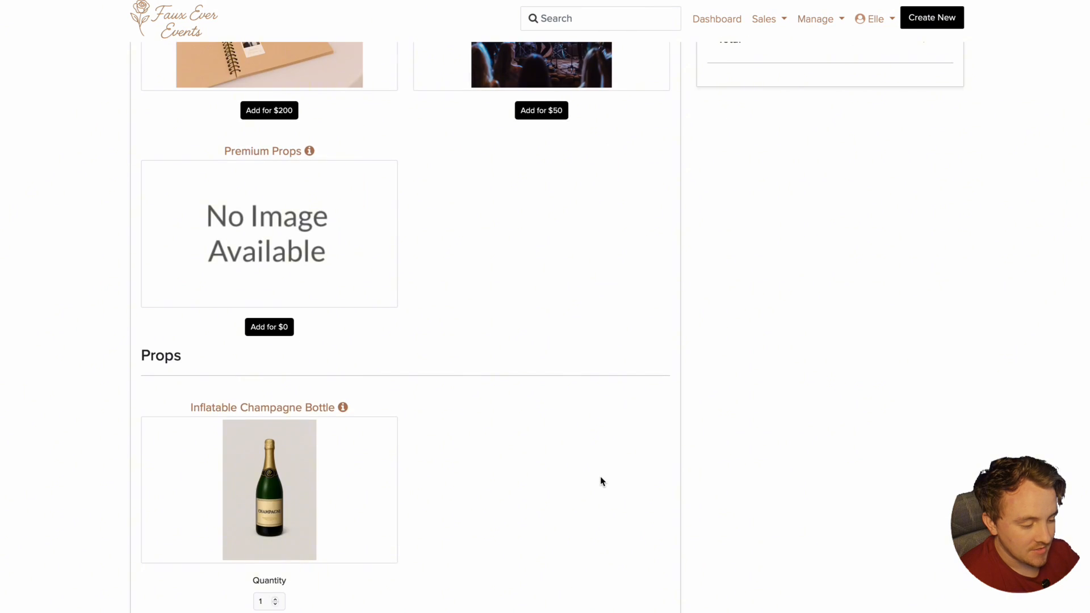
pyautogui.scroll(5, 602, 481)
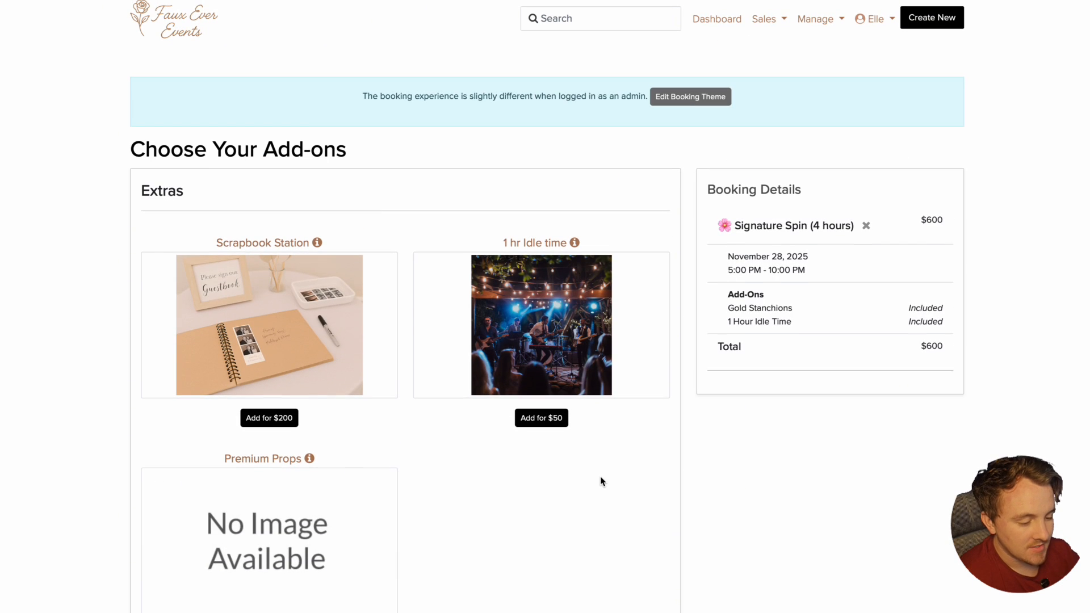
# Add the 1 hr Idle time extra to the Signature Spin booking and choose the Gold Sequin backdrop.
pyautogui.click(558, 419)
pyautogui.scroll(-10, 564, 450)
pyautogui.click(639, 575)
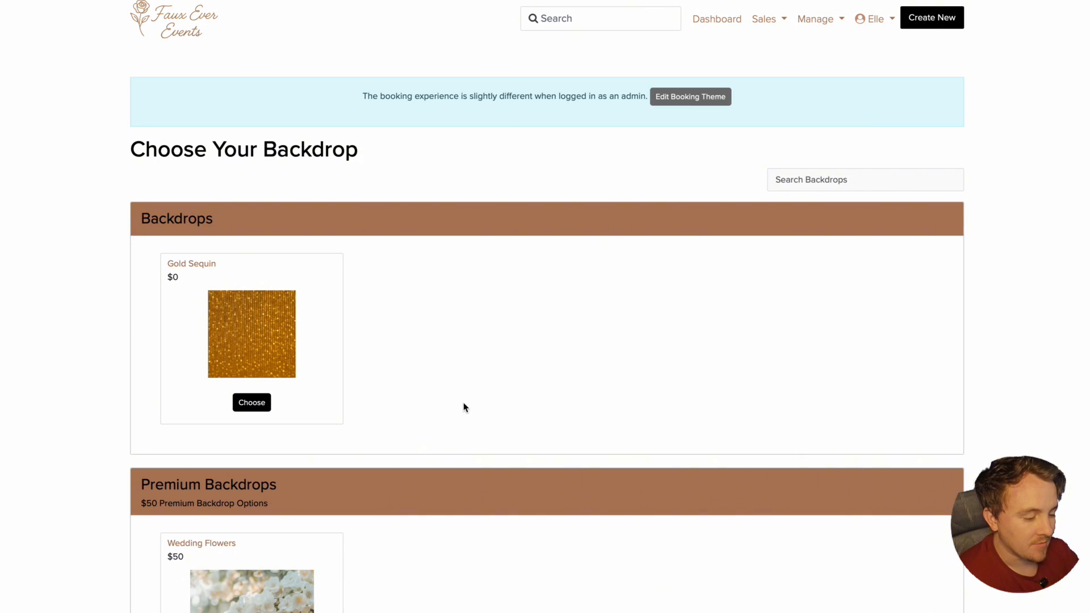
pyautogui.scroll(-3, 406, 426)
pyautogui.click(257, 214)
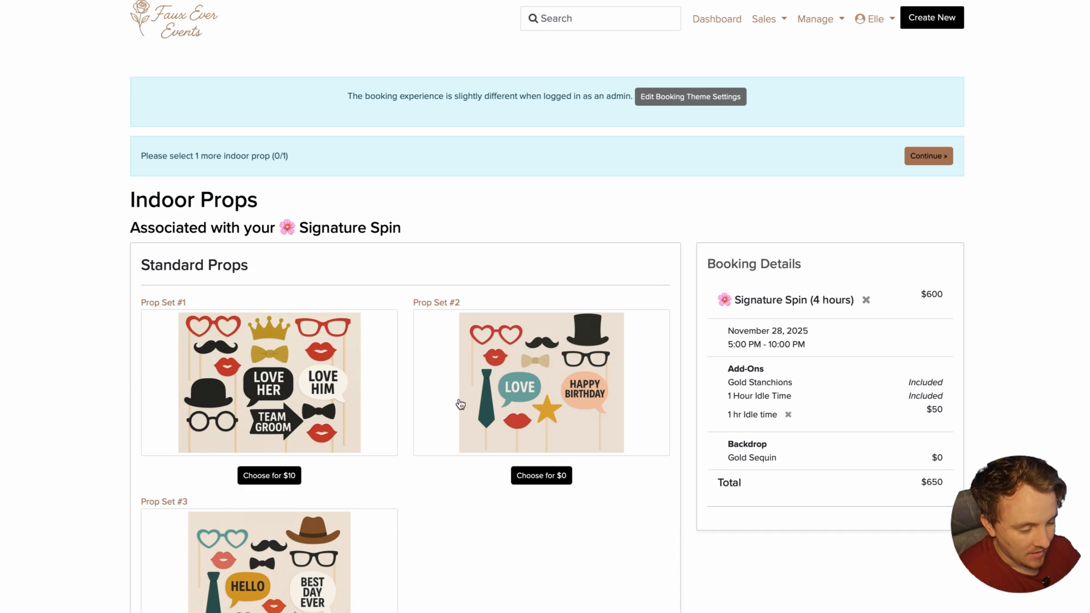
# Choose Prop Set #1 and Prop Set #2 as indoor props and continue past the scrapbook variations without choosing one.
pyautogui.click(546, 476)
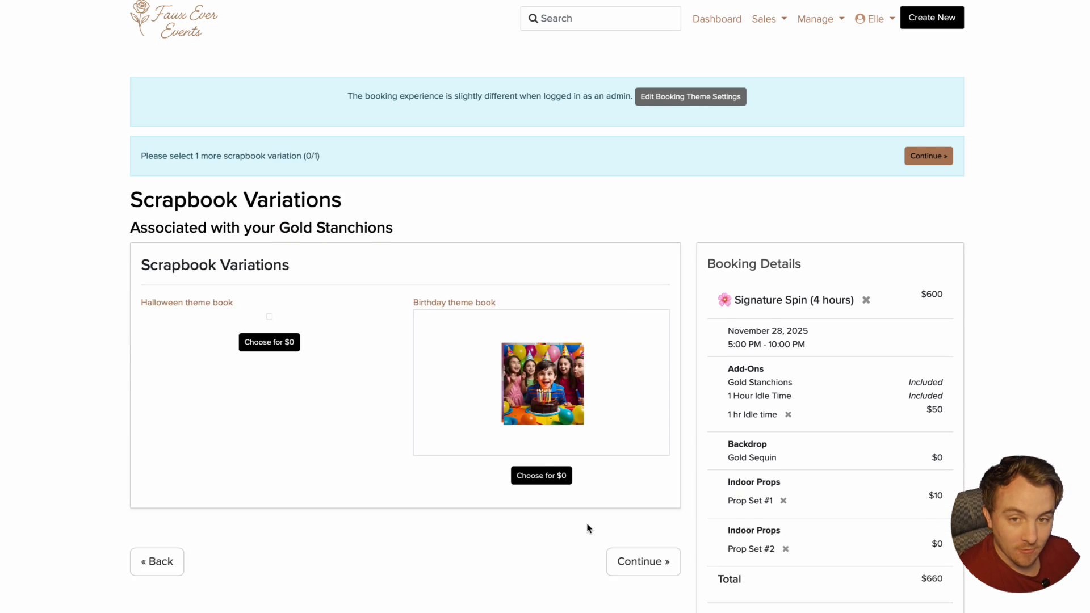
pyautogui.scroll(-5, 586, 526)
pyautogui.click(652, 288)
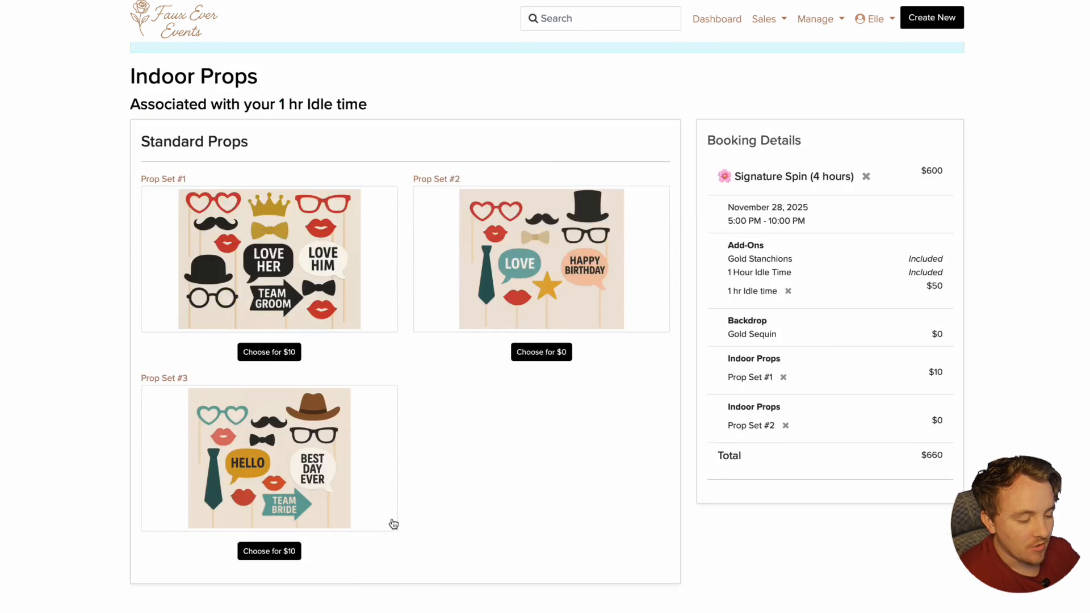
# Create a Signature Spin proposal for an existing customer at The Peabody Memphis, entering "notes" as the notes text.
pyautogui.write('sally')
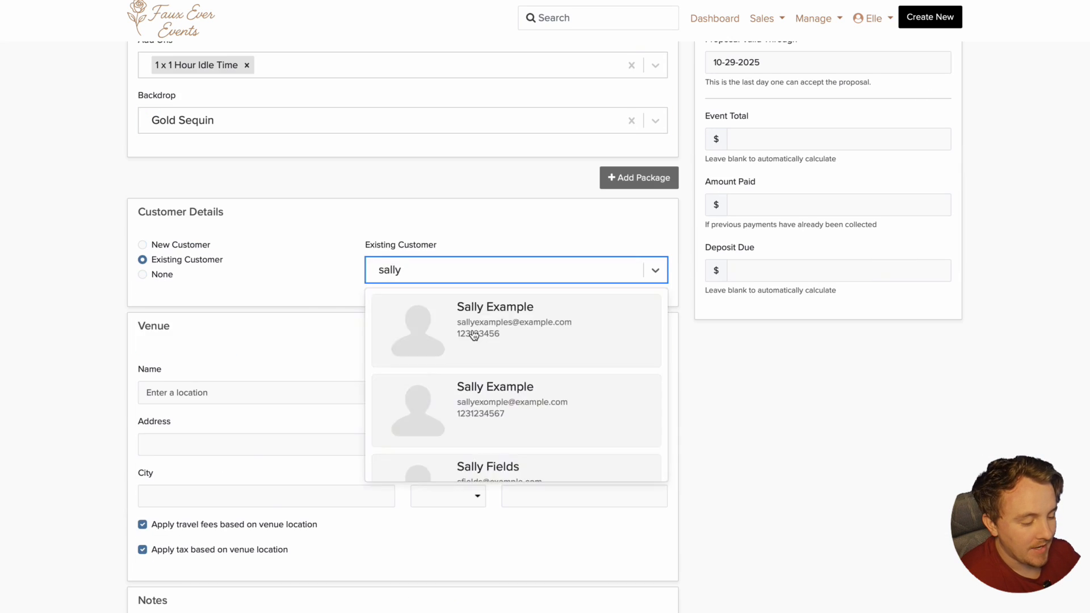
pyautogui.write('notes')
pyautogui.click(401, 545)
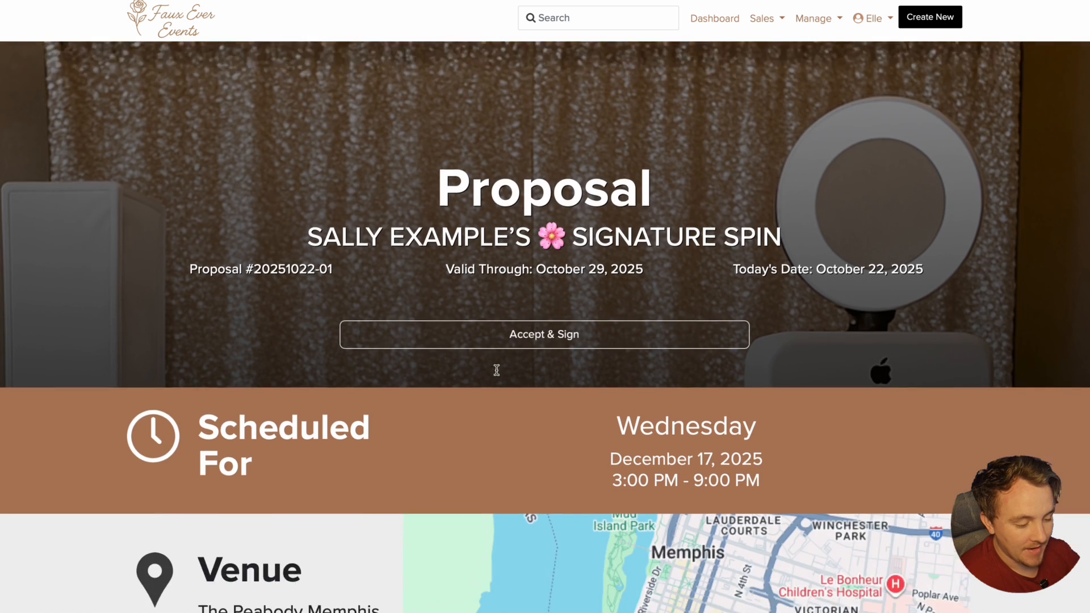
# Look over the proposal's add-ons and backdrop, and open its add-on management to view the Gold Stanchions.
pyautogui.scroll(-15, 497, 371)
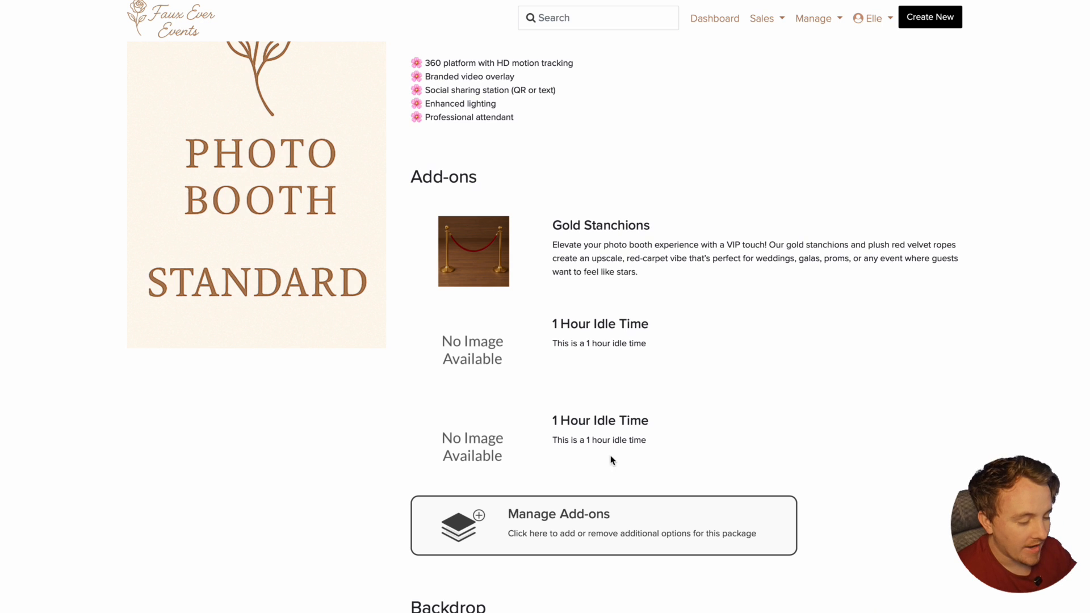
pyautogui.scroll(-7, 642, 447)
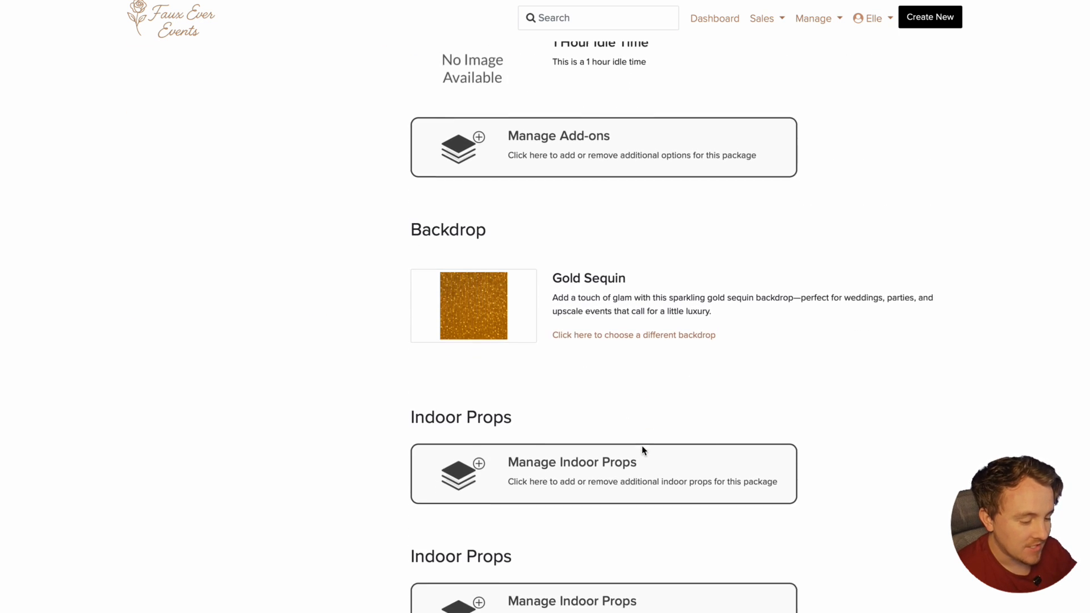
pyautogui.click(538, 132)
pyautogui.scroll(-3, 496, 136)
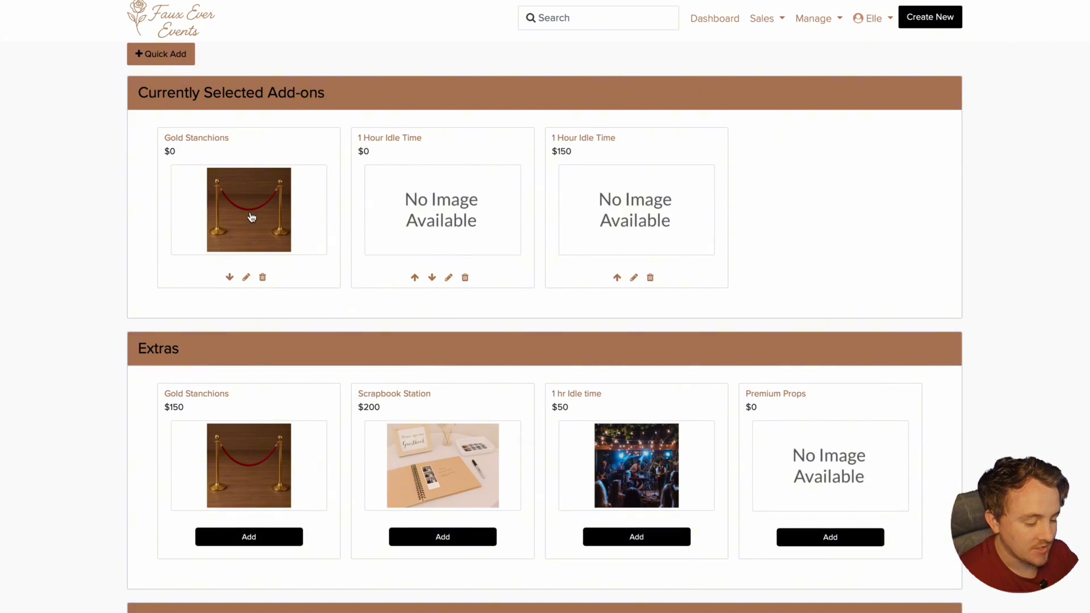
pyautogui.click(250, 216)
pyautogui.click(765, 287)
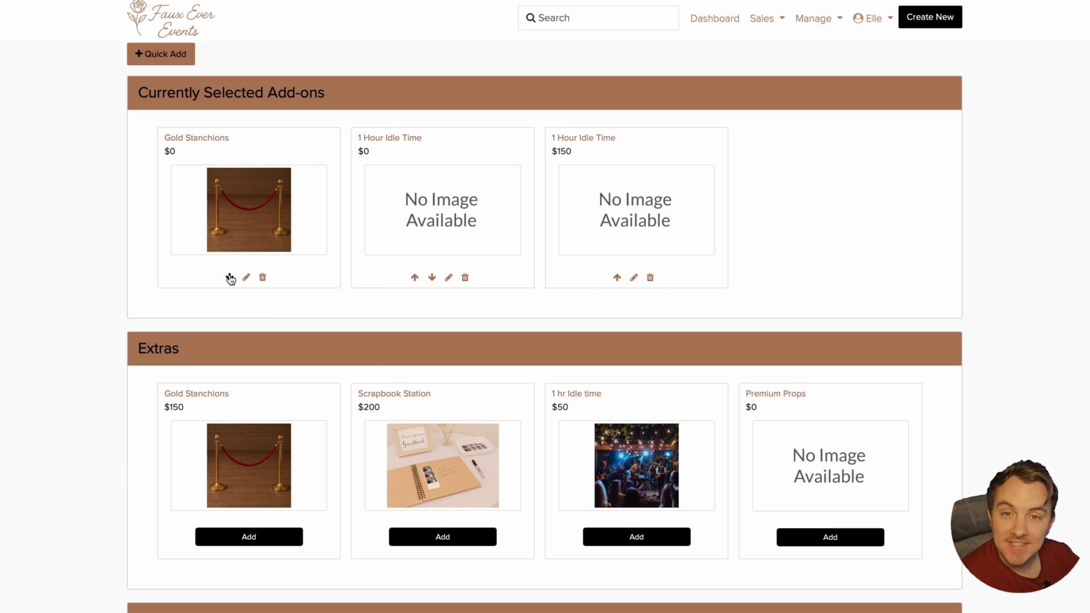
# Add the Scrapbook Station and one Inflatable Champagne Bottle to the selected add-ons and return to the proposal.
pyautogui.scroll(-3, 369, 363)
pyautogui.click(453, 402)
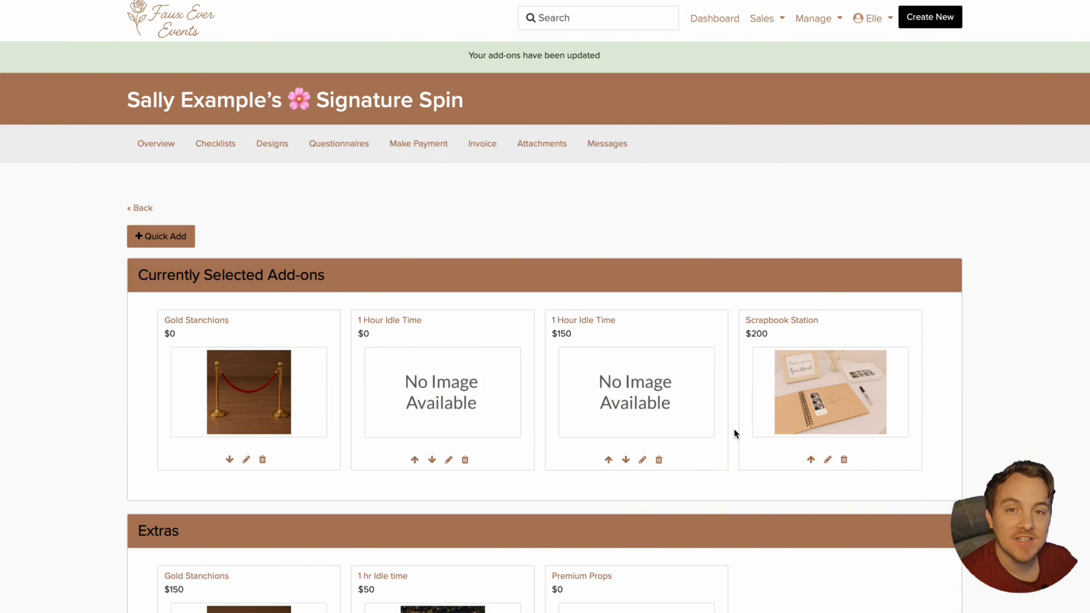
pyautogui.scroll(-10, 606, 453)
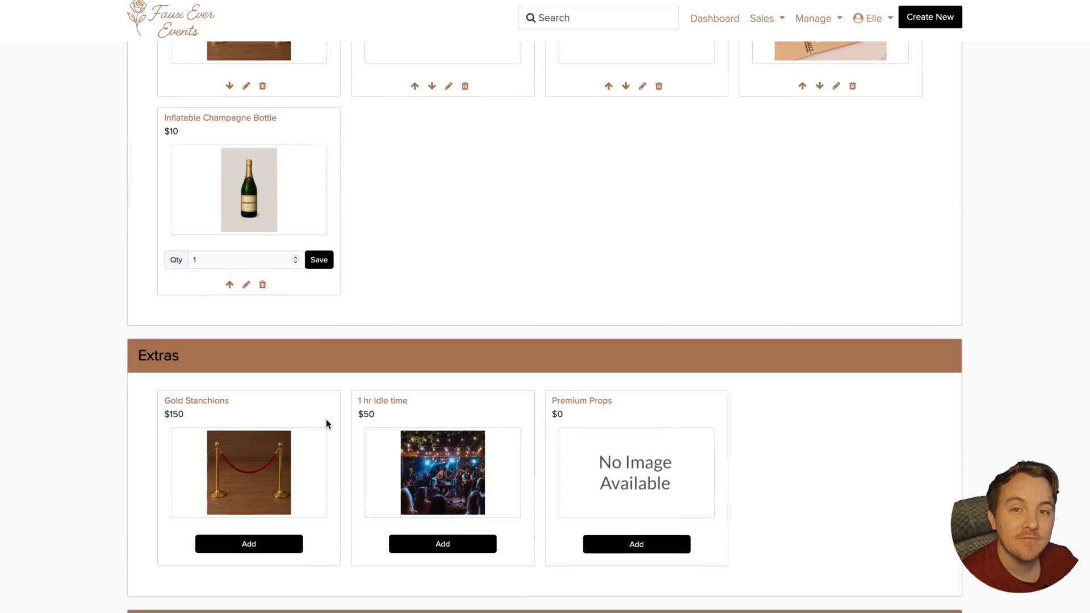
pyautogui.scroll(-8, 326, 420)
pyautogui.scroll(15, 326, 420)
pyautogui.click(145, 207)
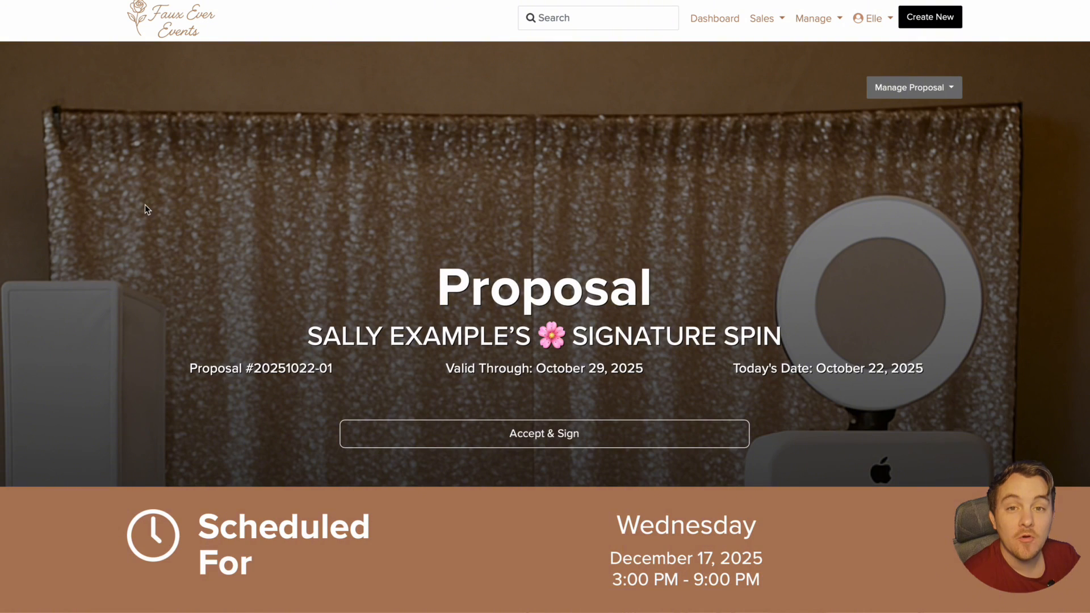
# Review the updated proposal down to its deposit section and open the acceptance form to view the payment options.
pyautogui.scroll(-15, 336, 320)
pyautogui.scroll(-14, 336, 319)
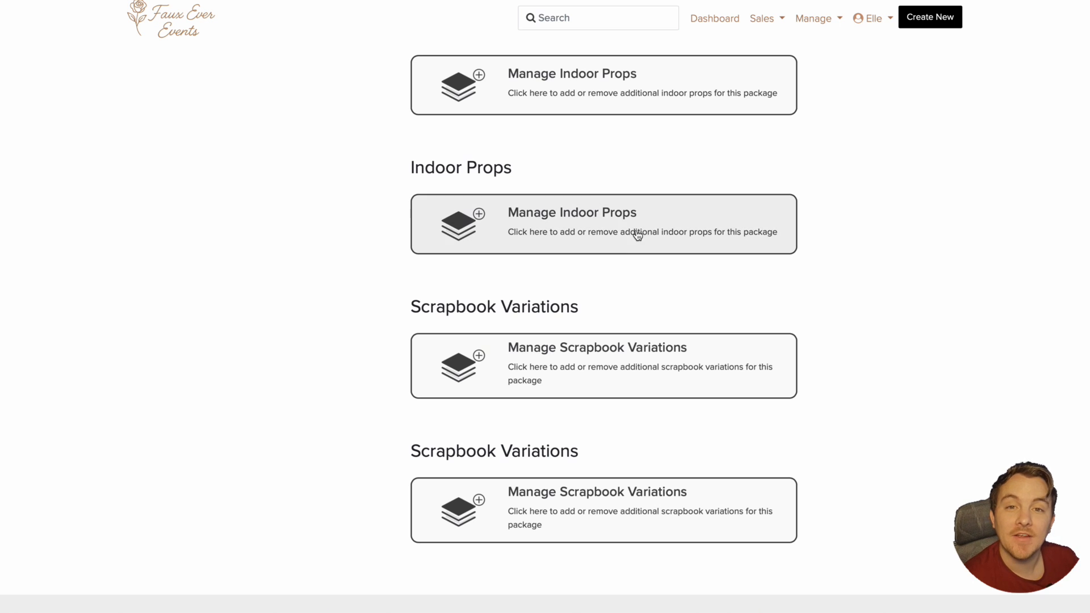
pyautogui.scroll(-15, 515, 519)
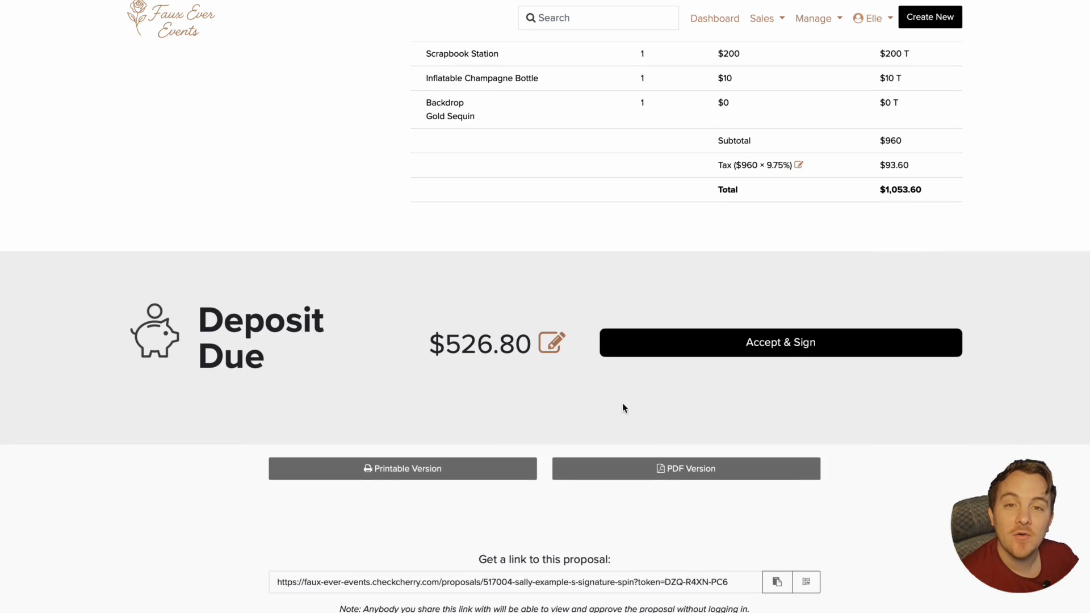
pyautogui.click(702, 341)
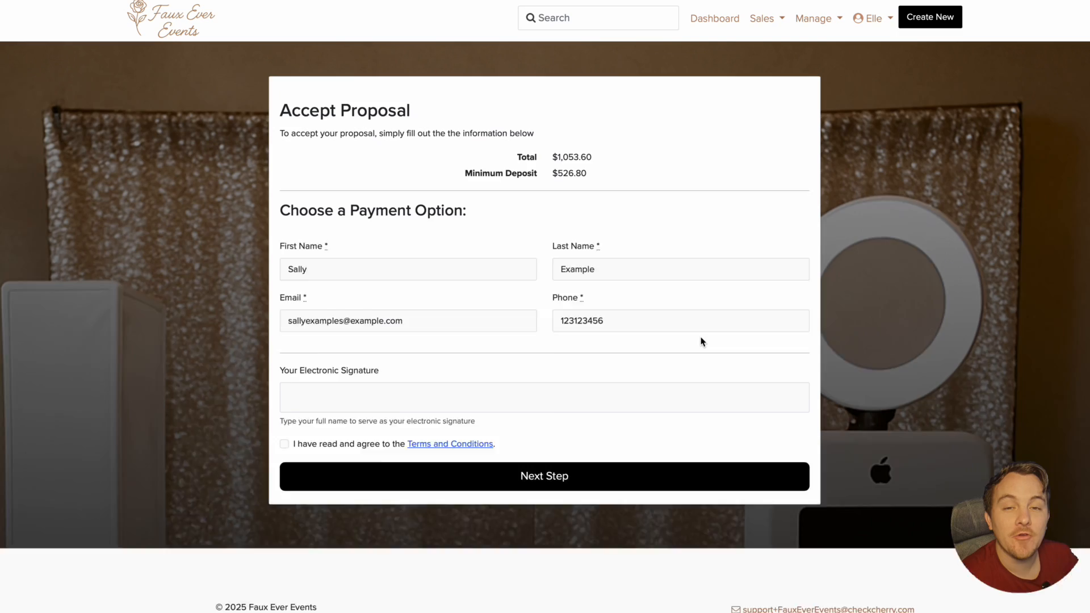
pyautogui.scroll(-2, 548, 413)
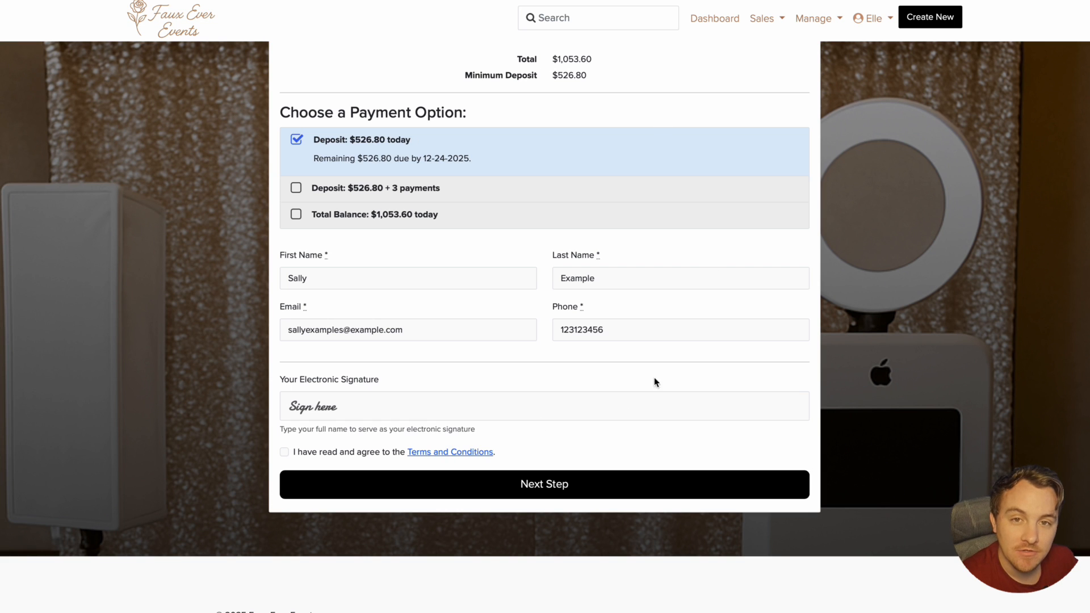